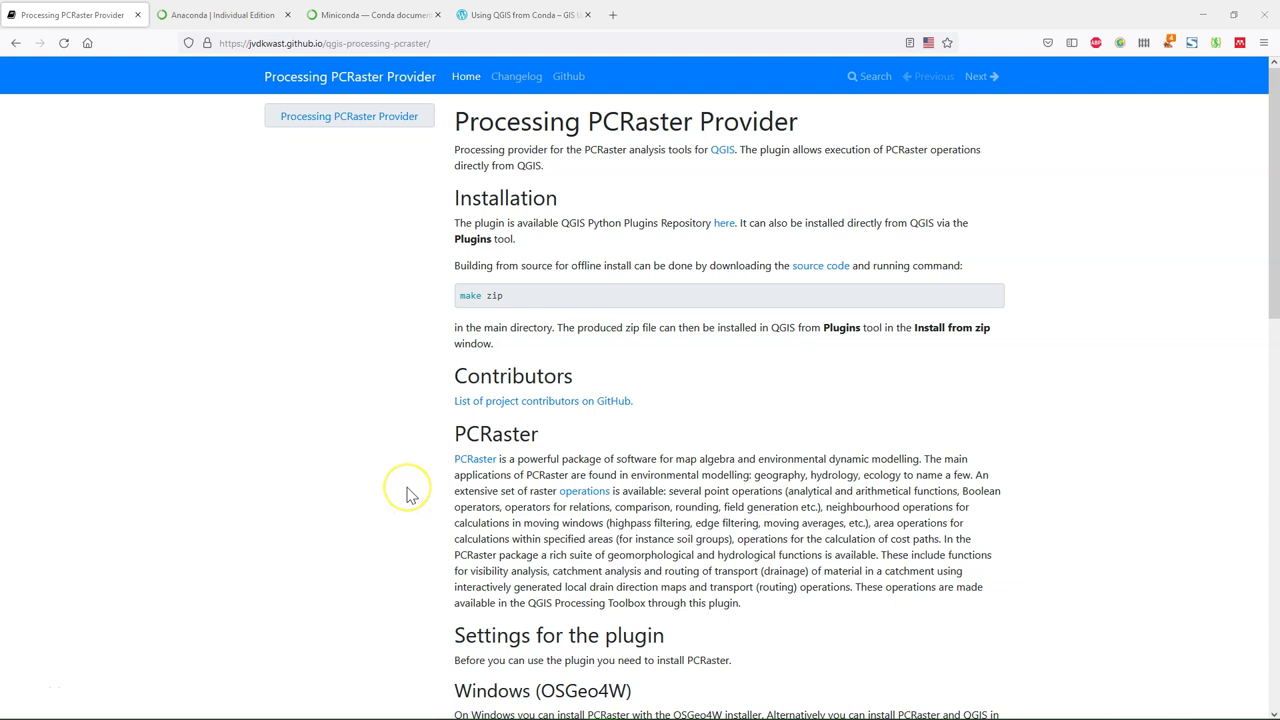
- Scroll the PCRaster Provider page down to the 'Linux, MacOS and Windows (conda)' steps and the footer
scroll(407, 495, "down", 5)
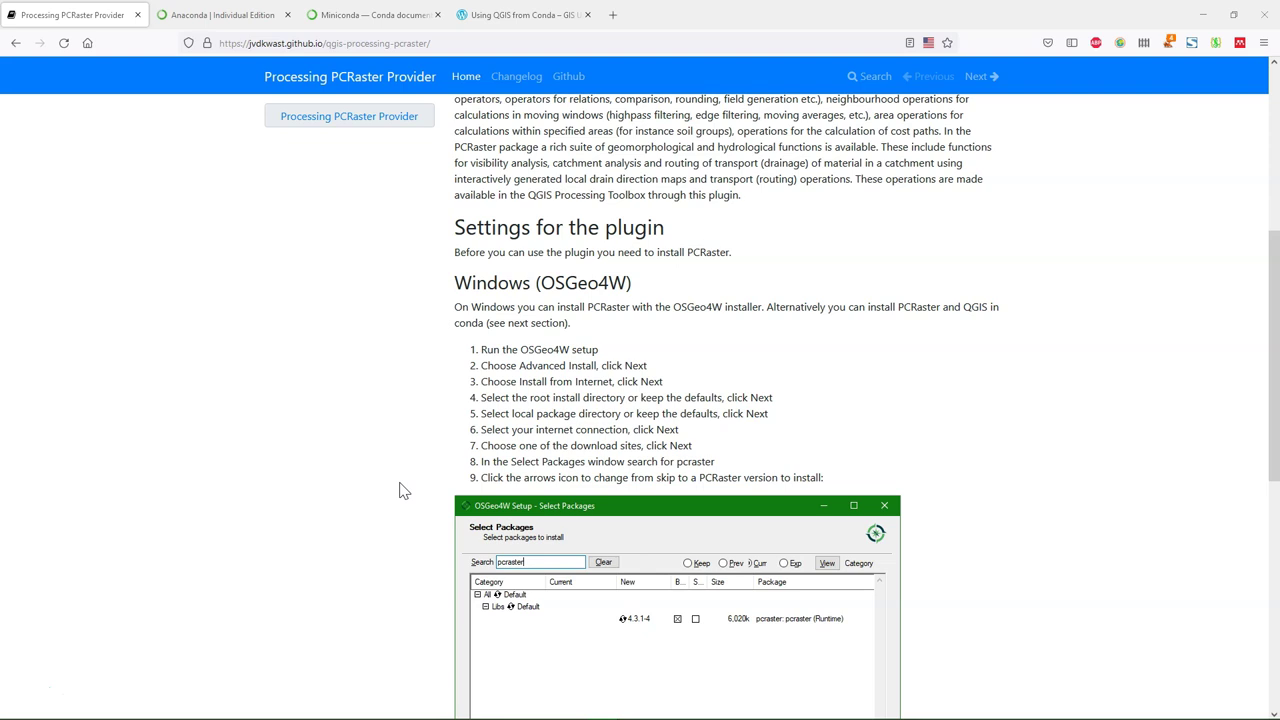
scroll(403, 491, "down", 1)
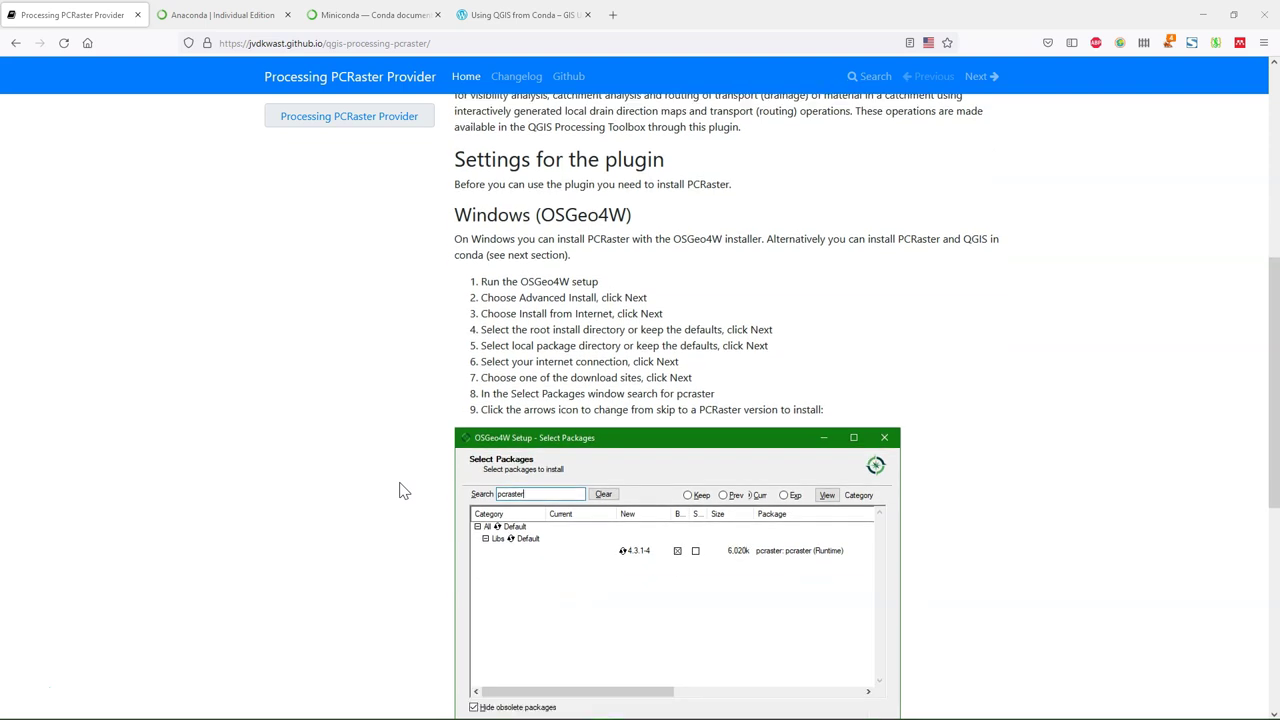
scroll(403, 491, "down", 5)
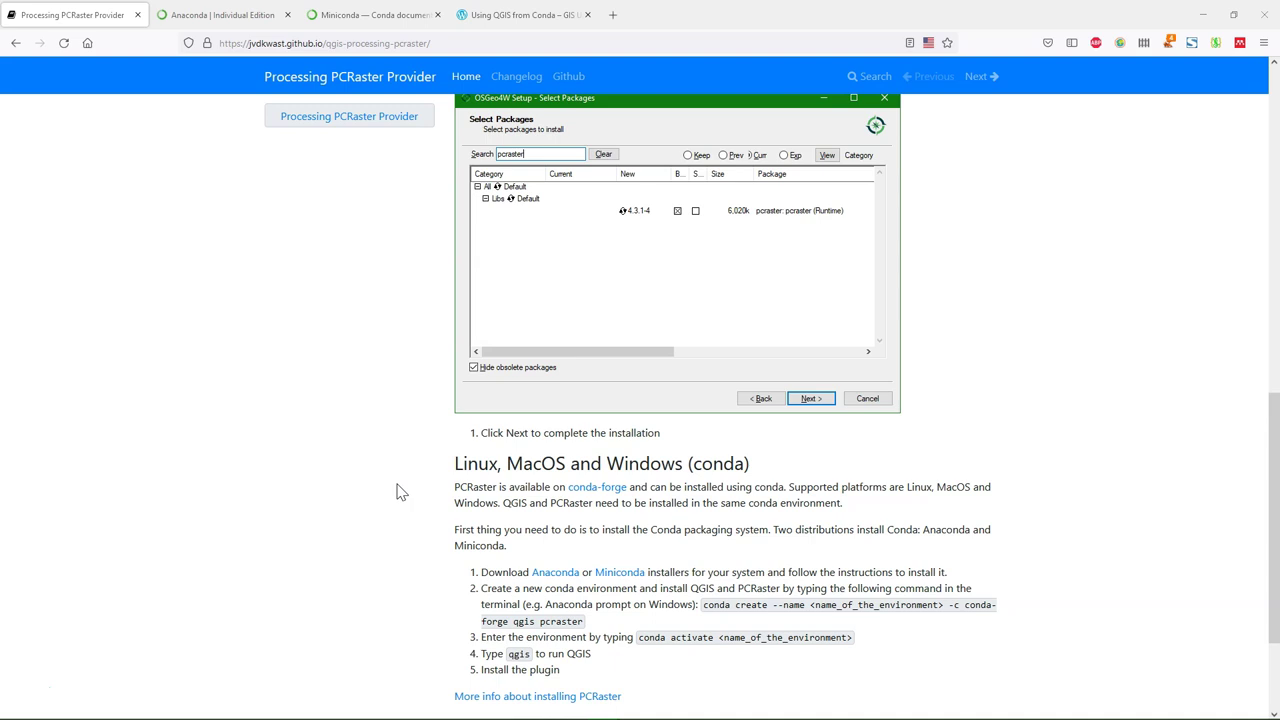
scroll(397, 491, "down", 2)
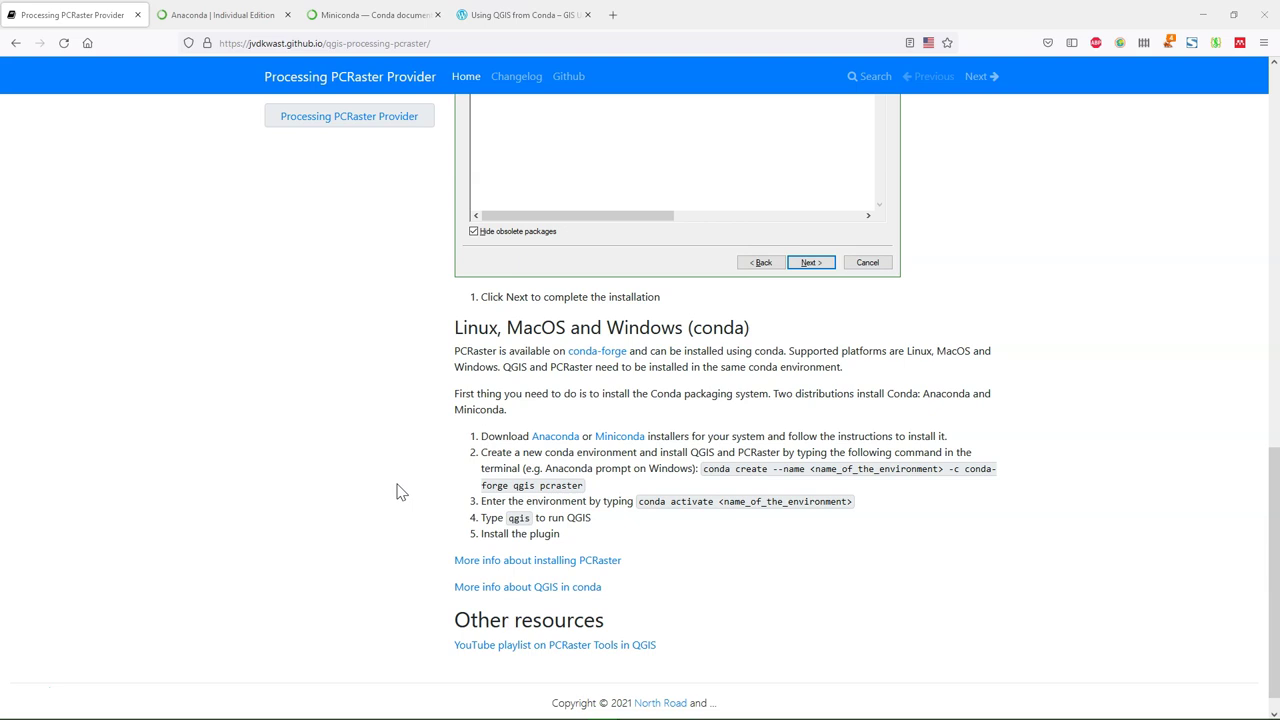
scroll(397, 491, "down", 1)
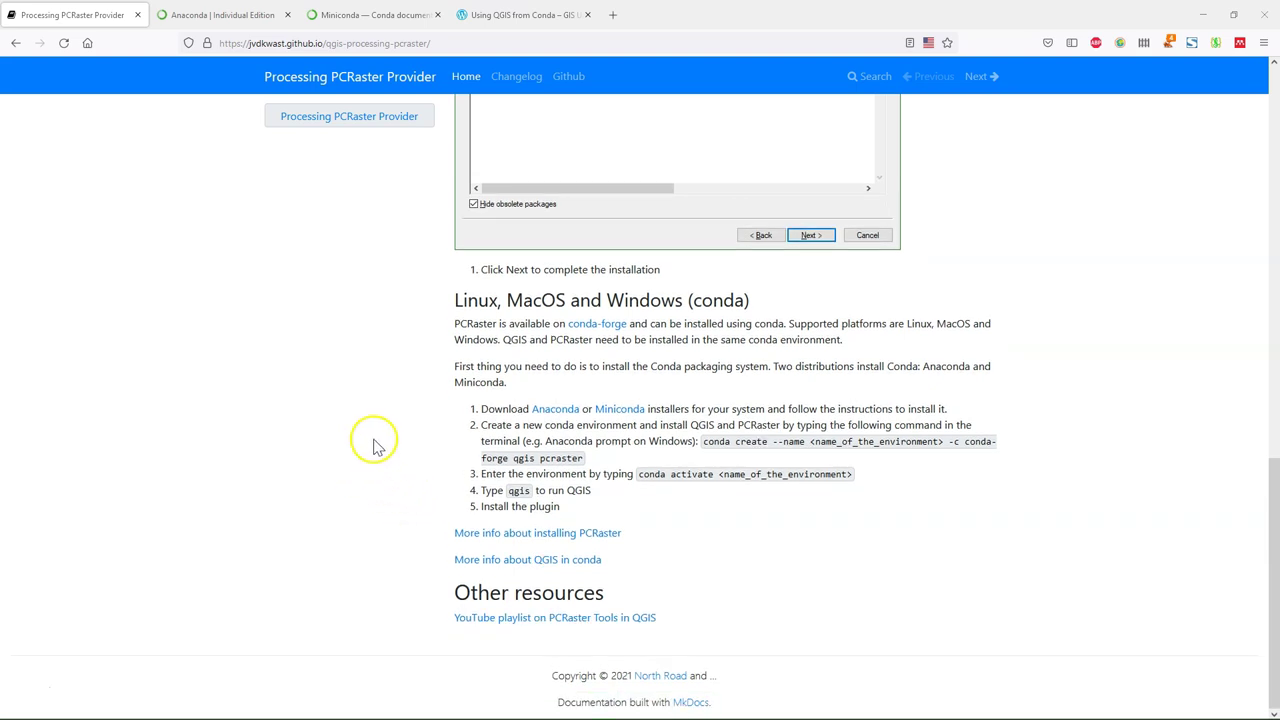
- Review the Anaconda installers download page, then move on to the Miniconda documentation tab
left_click(555, 410)
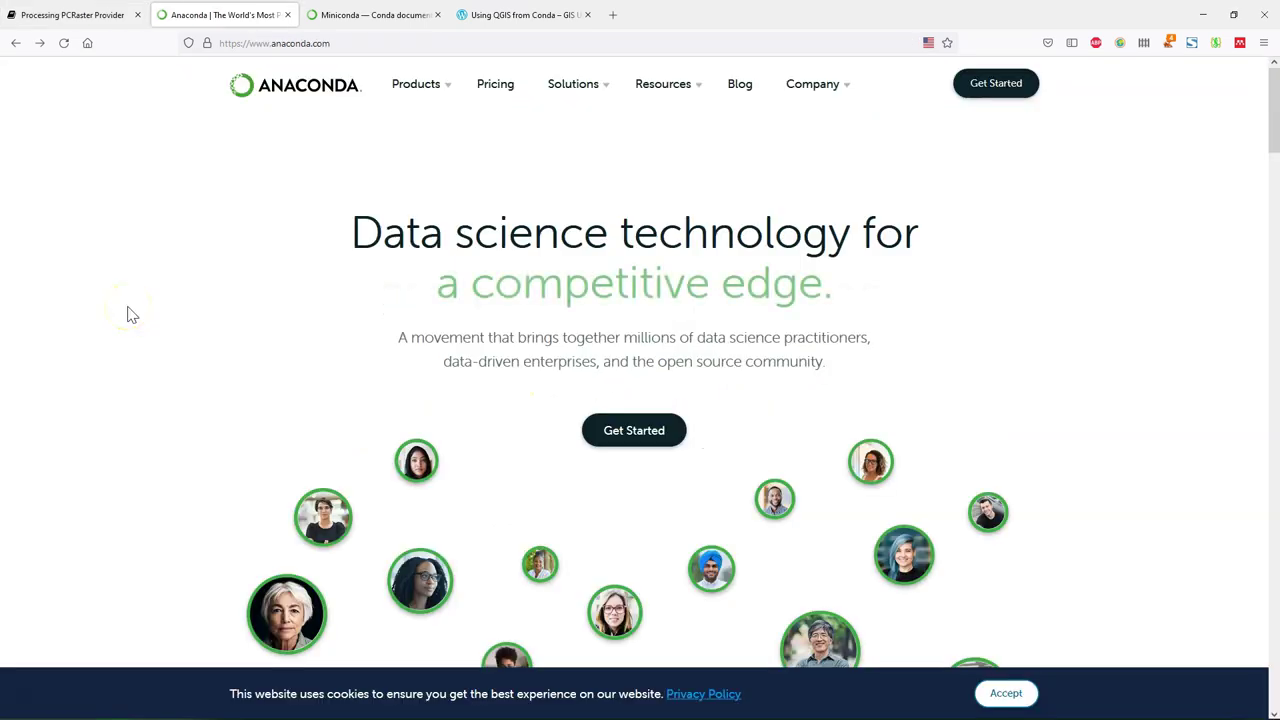
left_click(628, 430)
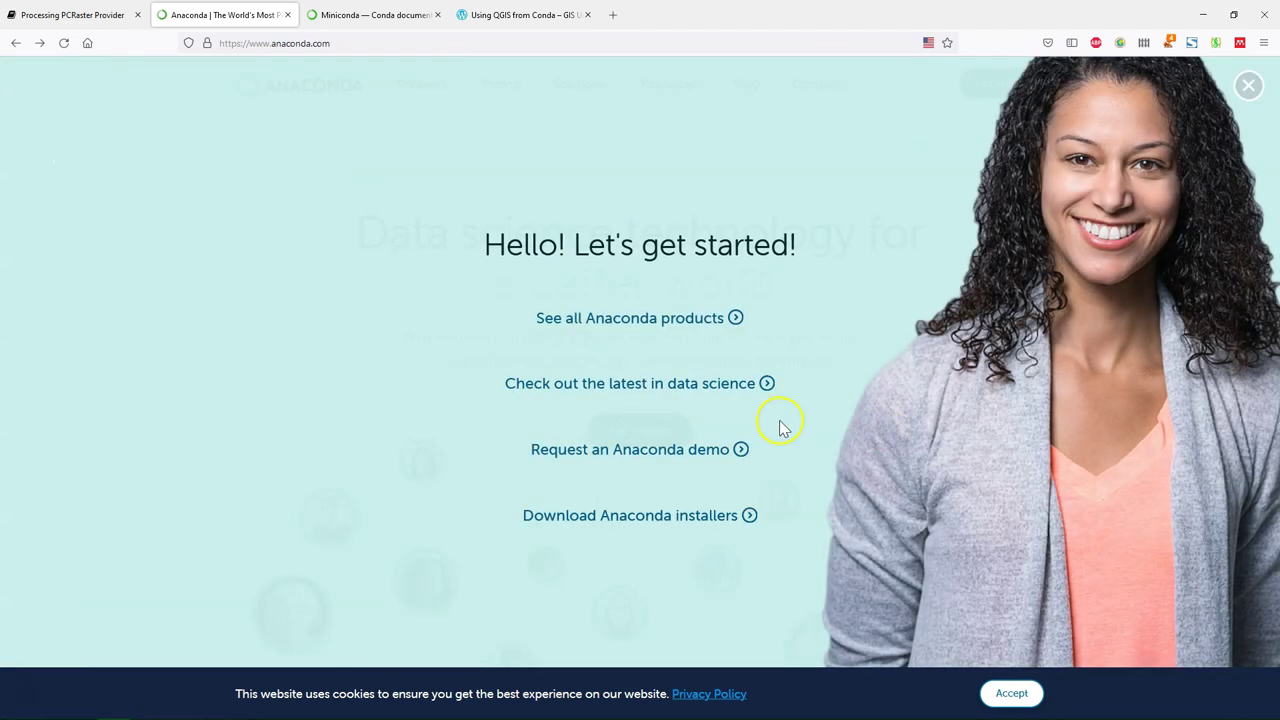
left_click(582, 520)
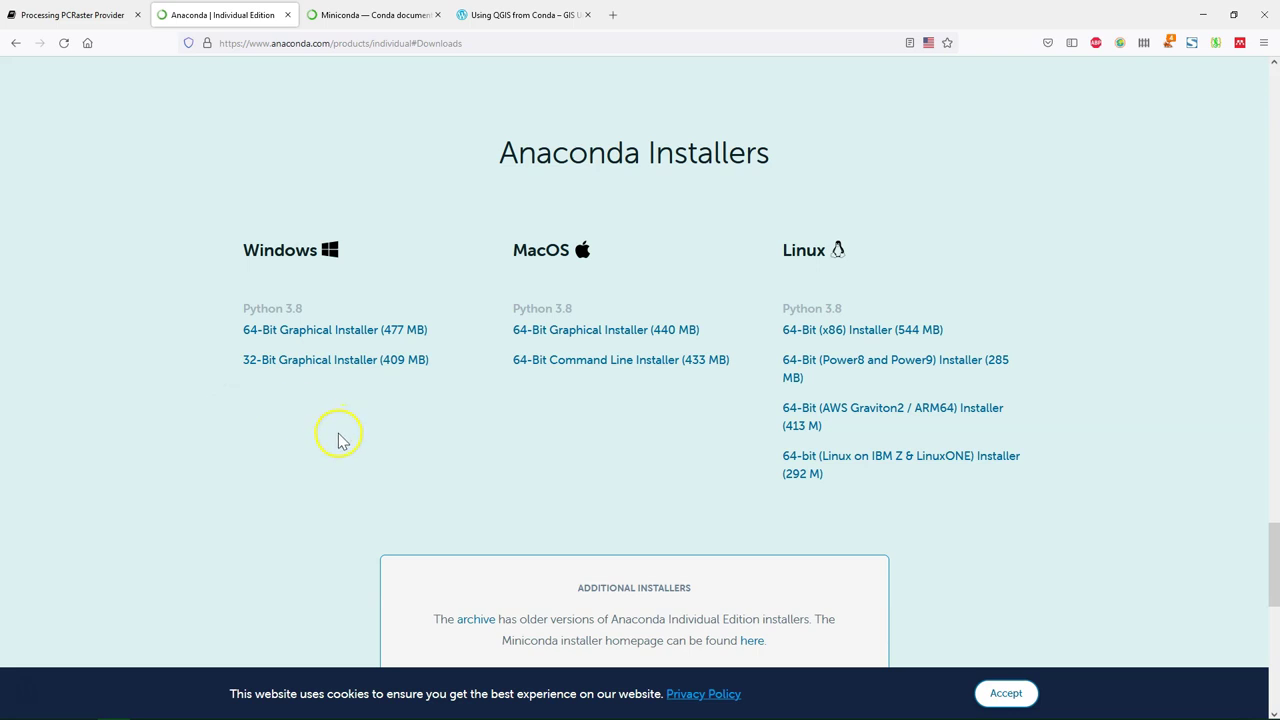
scroll(330, 432, "down", 3)
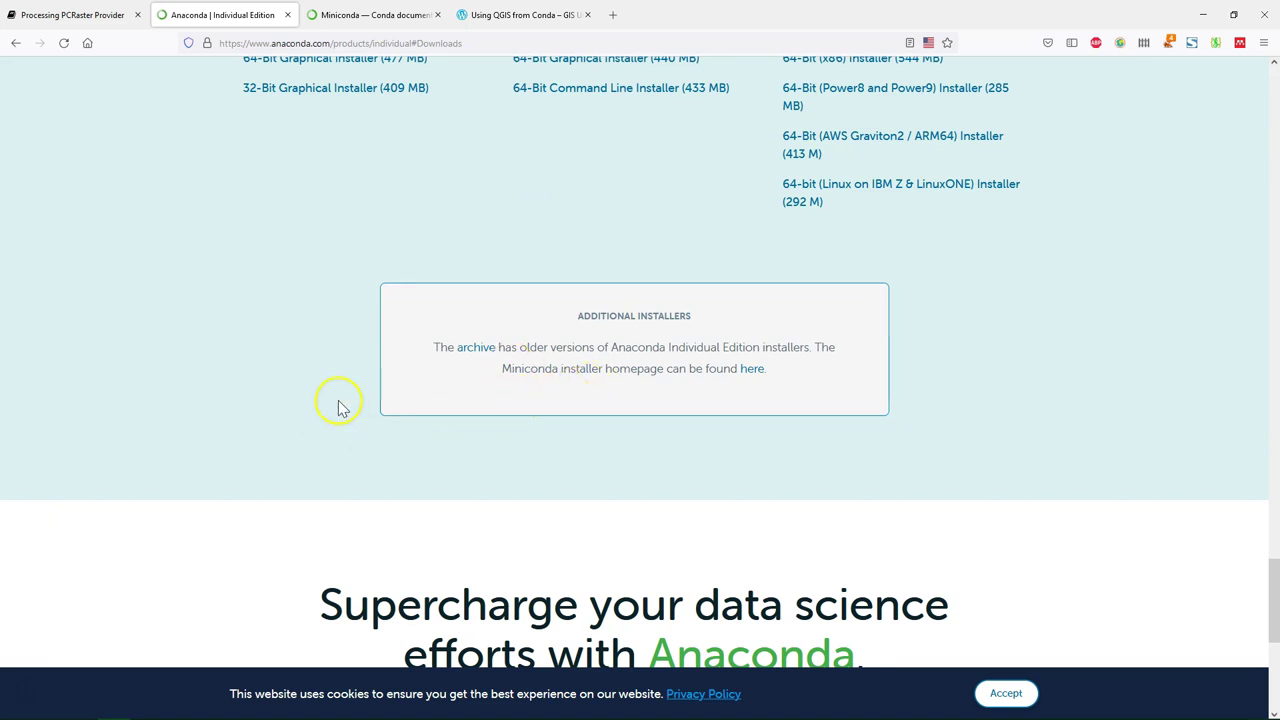
key("ctrl+Tab")
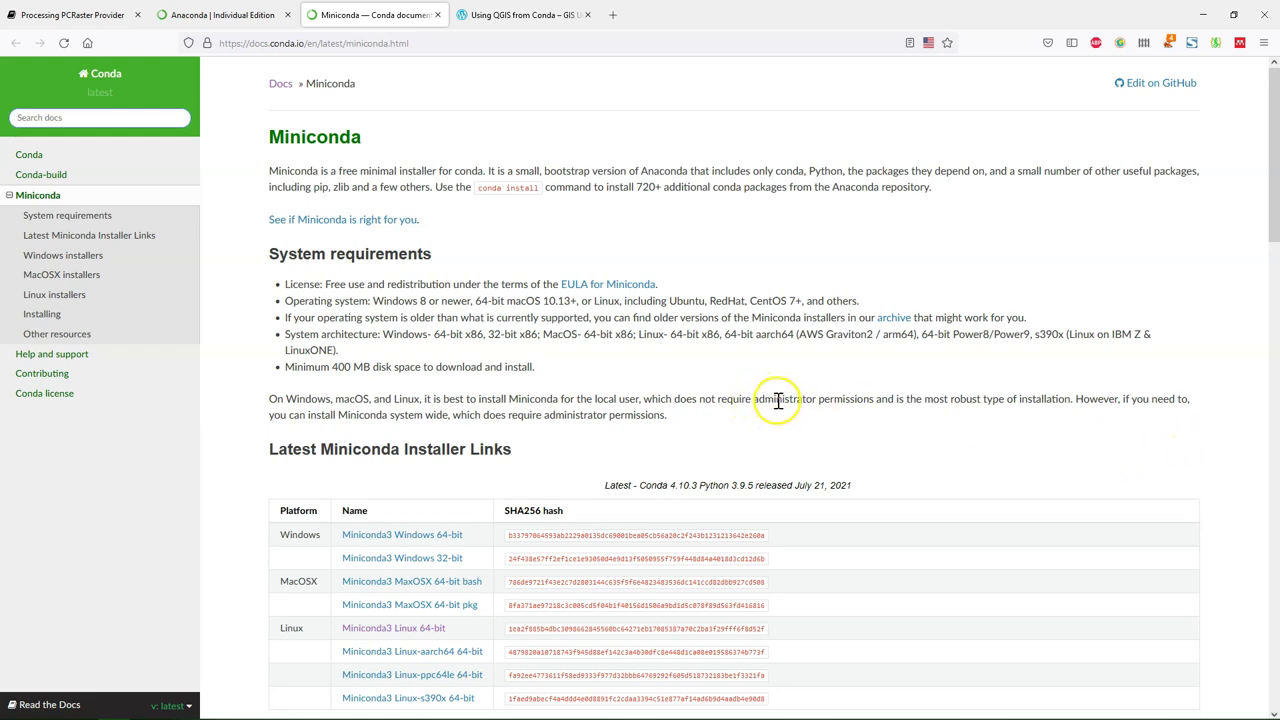
- Read the 'Using QGIS from Conda' post down to its Installing QGIS and Using environments sections
key("ctrl+Tab")
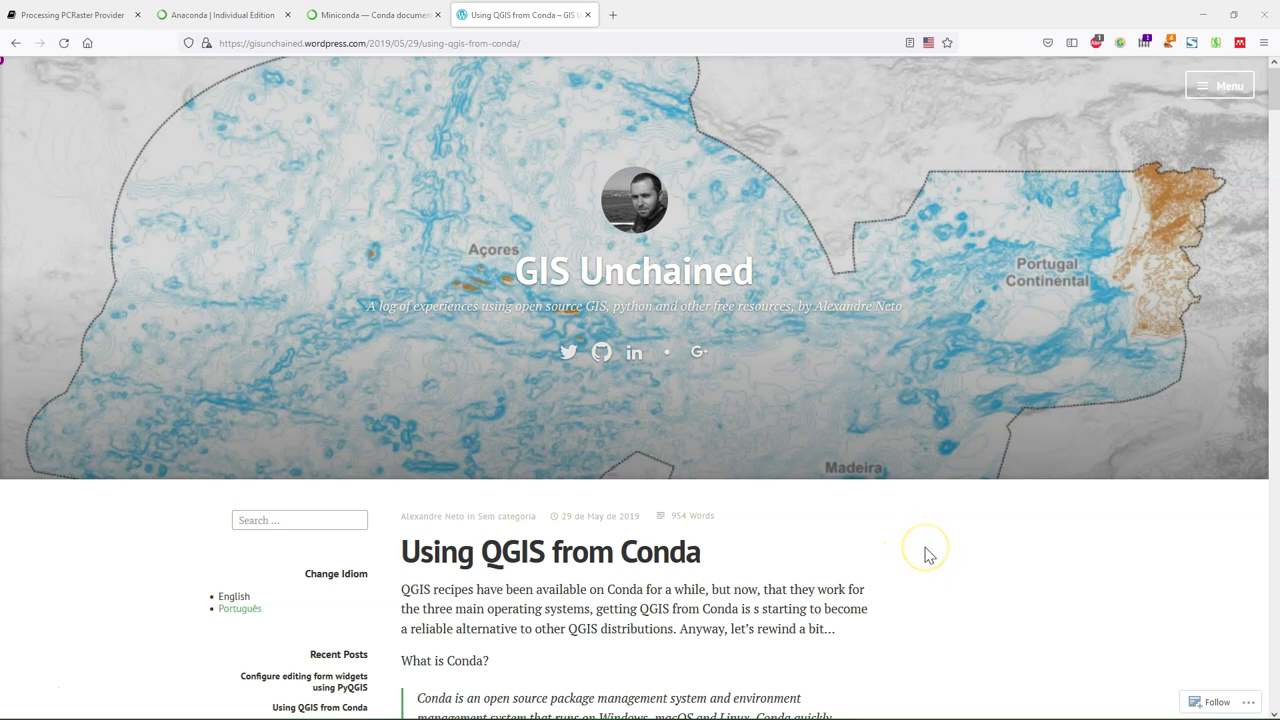
scroll(928, 556, "down", 3)
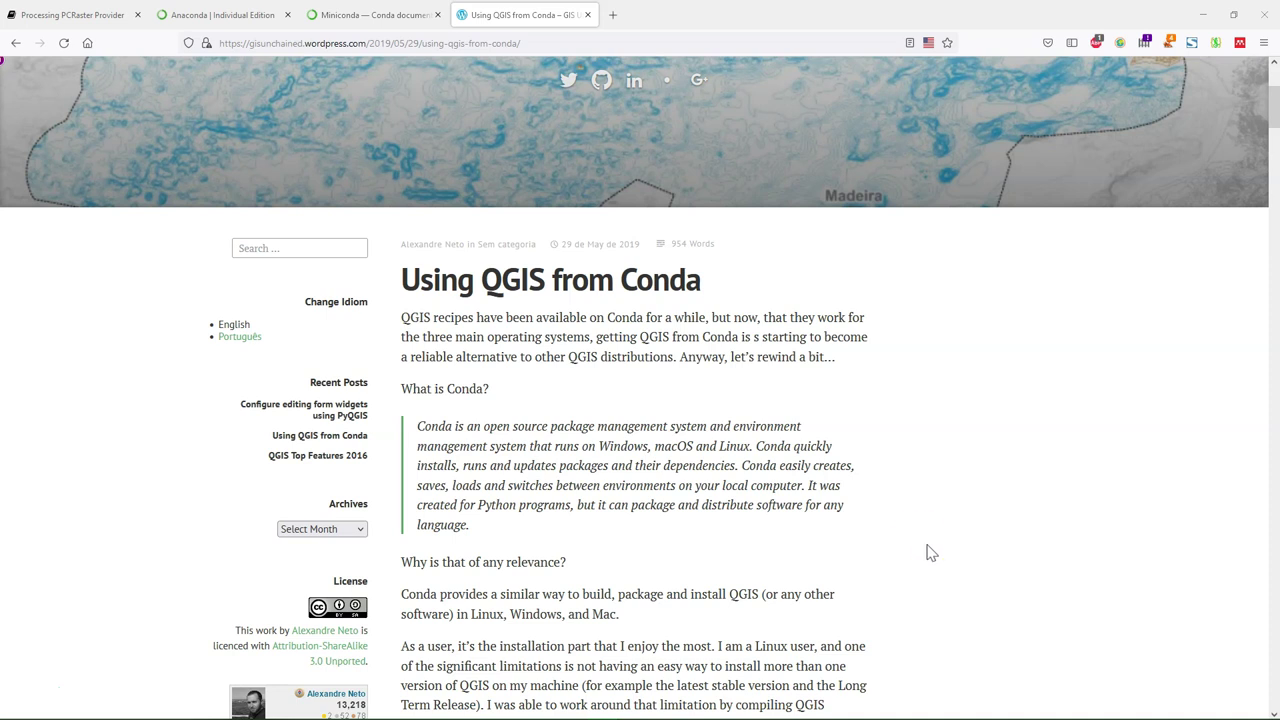
scroll(928, 545, "down", 2)
scroll(924, 533, "down", 2)
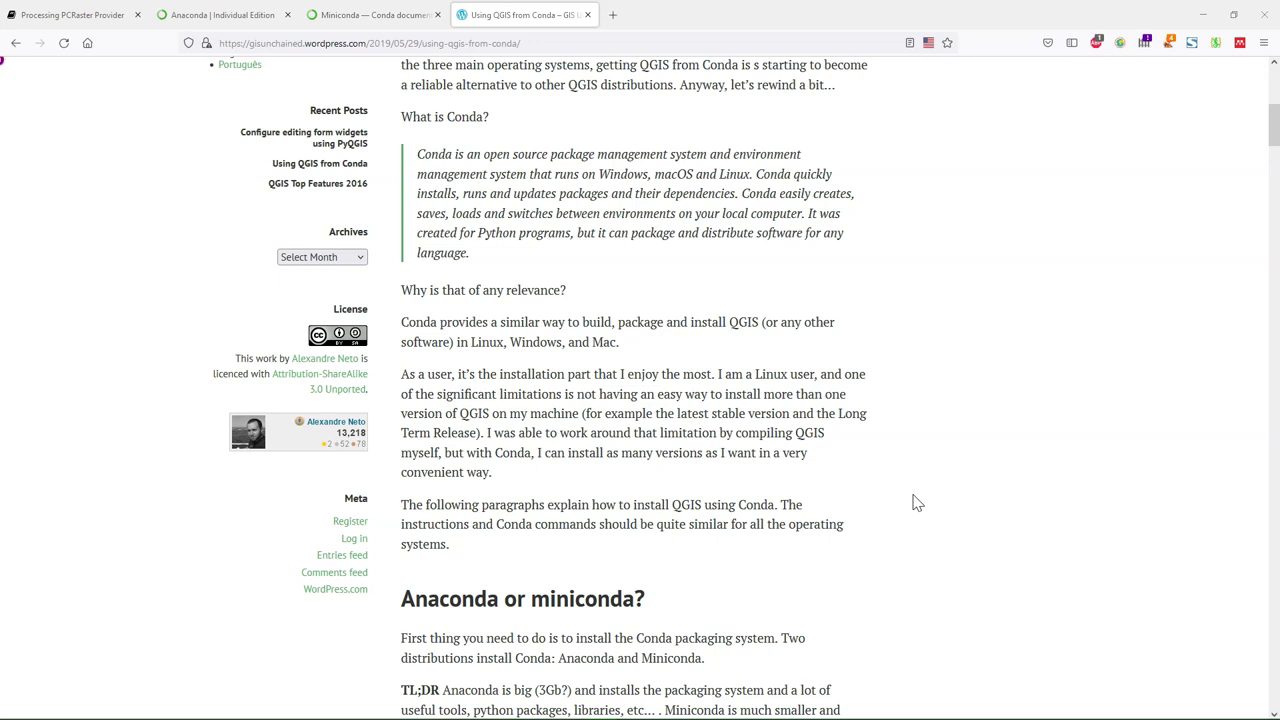
left_click(909, 491)
scroll(900, 492, "down", 5)
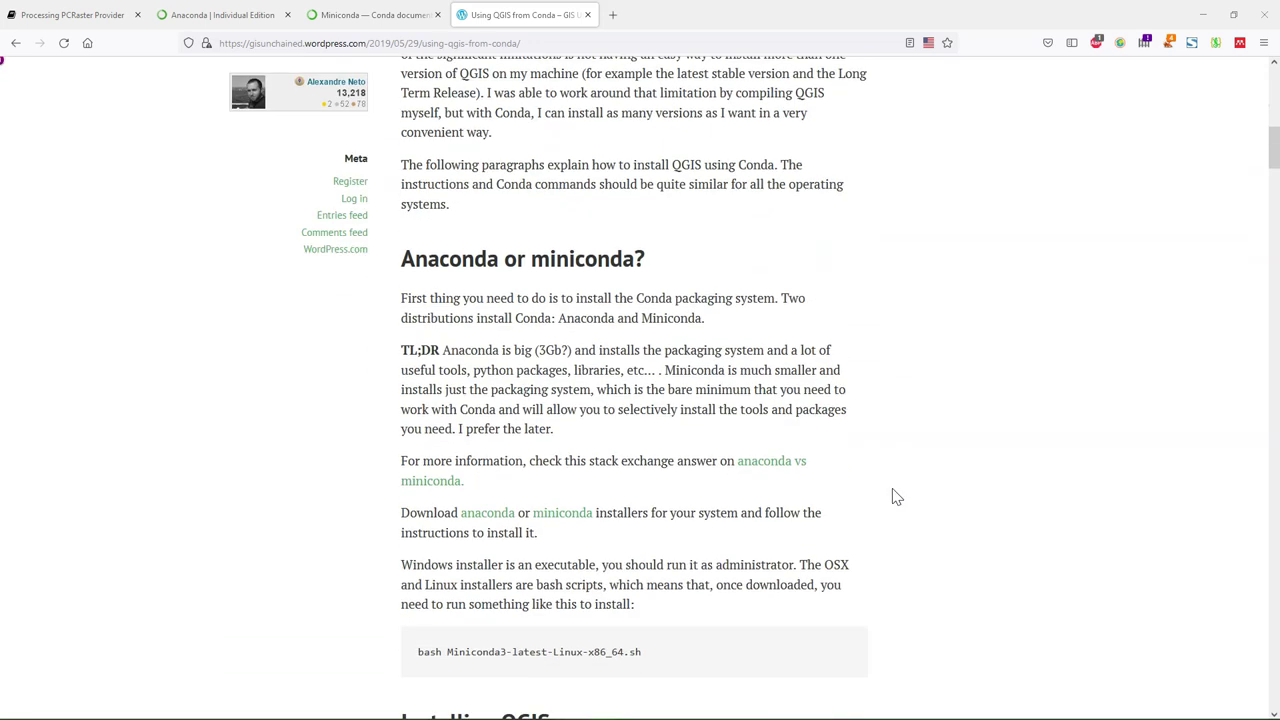
scroll(897, 497, "down", 2)
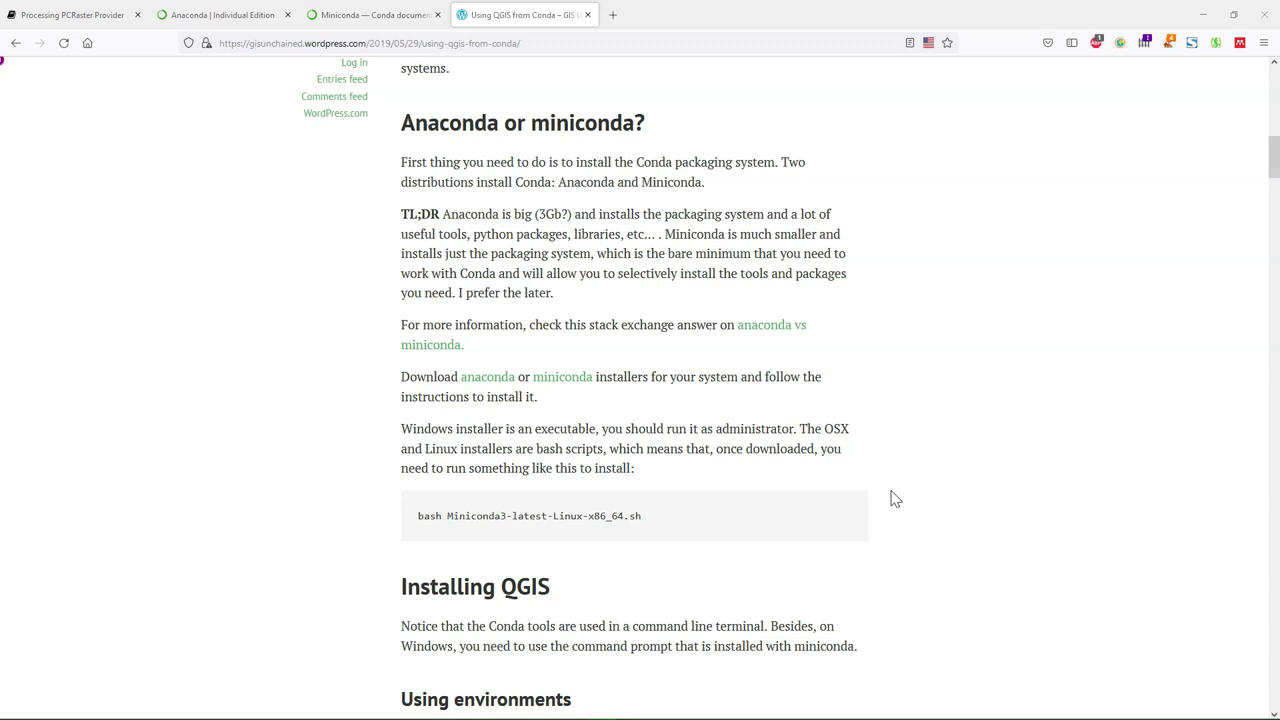
left_click(885, 501)
scroll(885, 501, "down", 1)
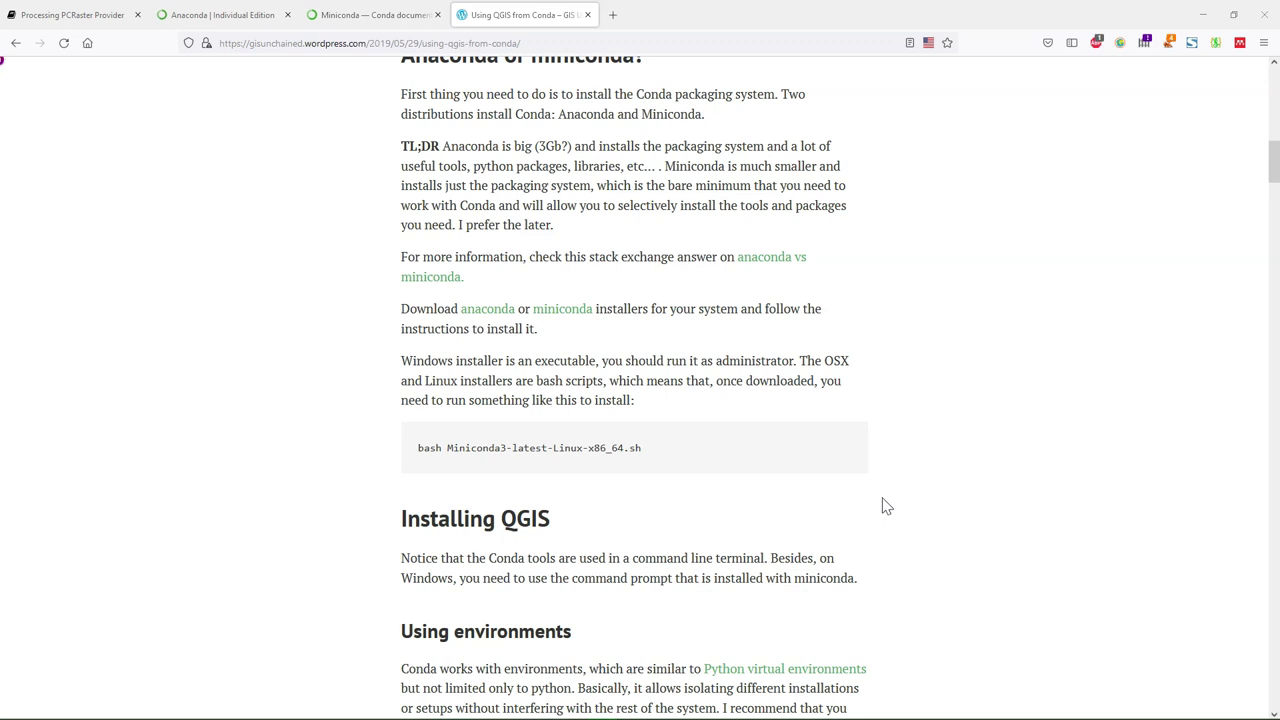
scroll(885, 505, "down", 3)
- Read the post on through installing, running and updating QGIS to 'Some notes and caveats'
scroll(885, 510, "down", 2)
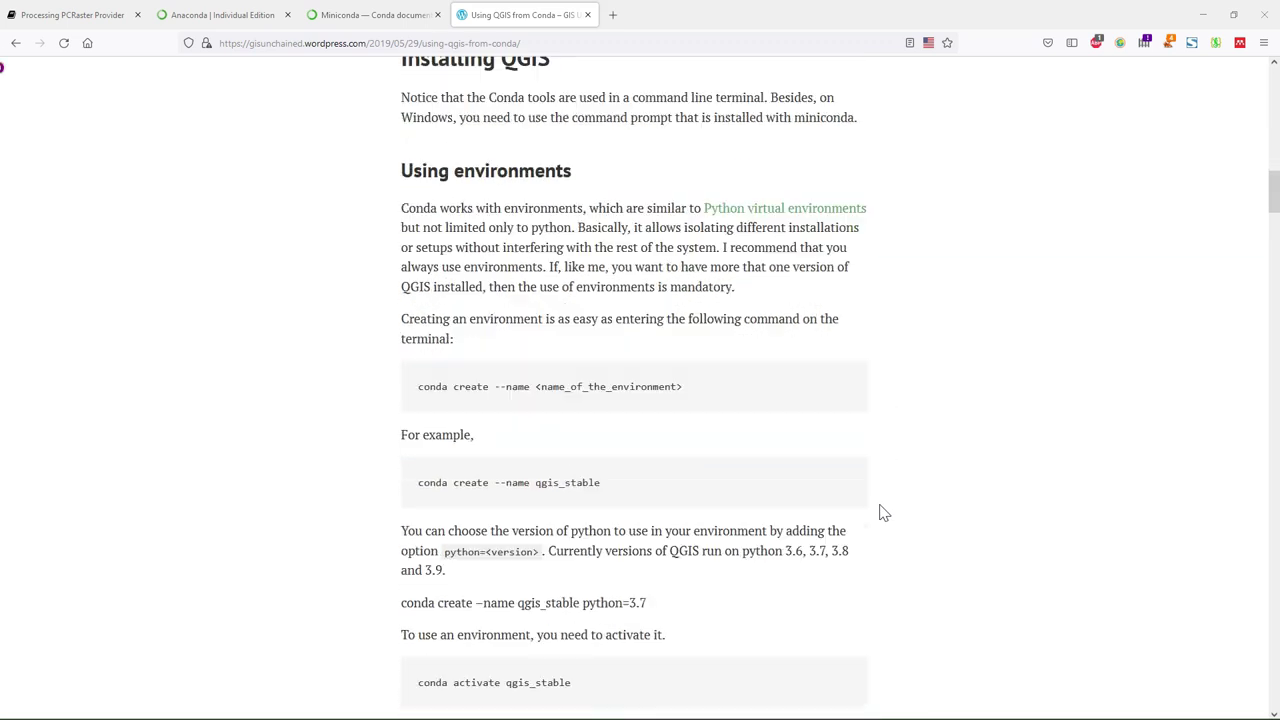
scroll(882, 516, "down", 1)
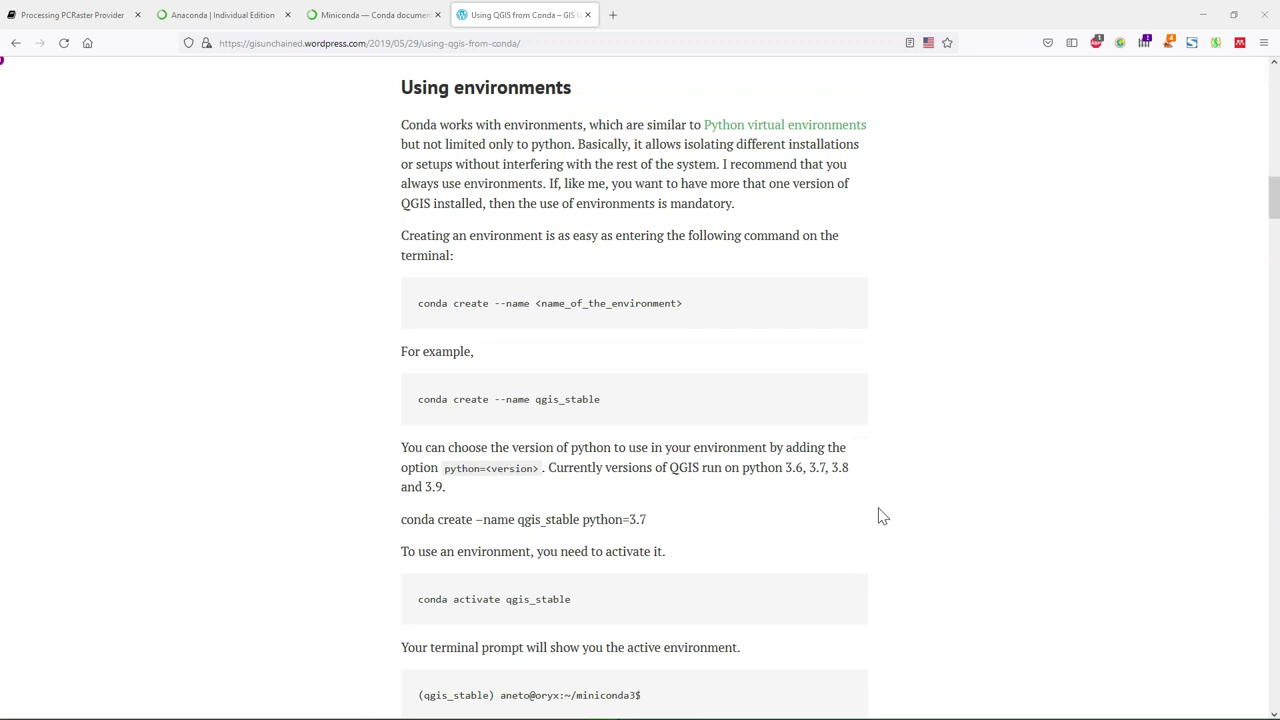
scroll(882, 516, "down", 5)
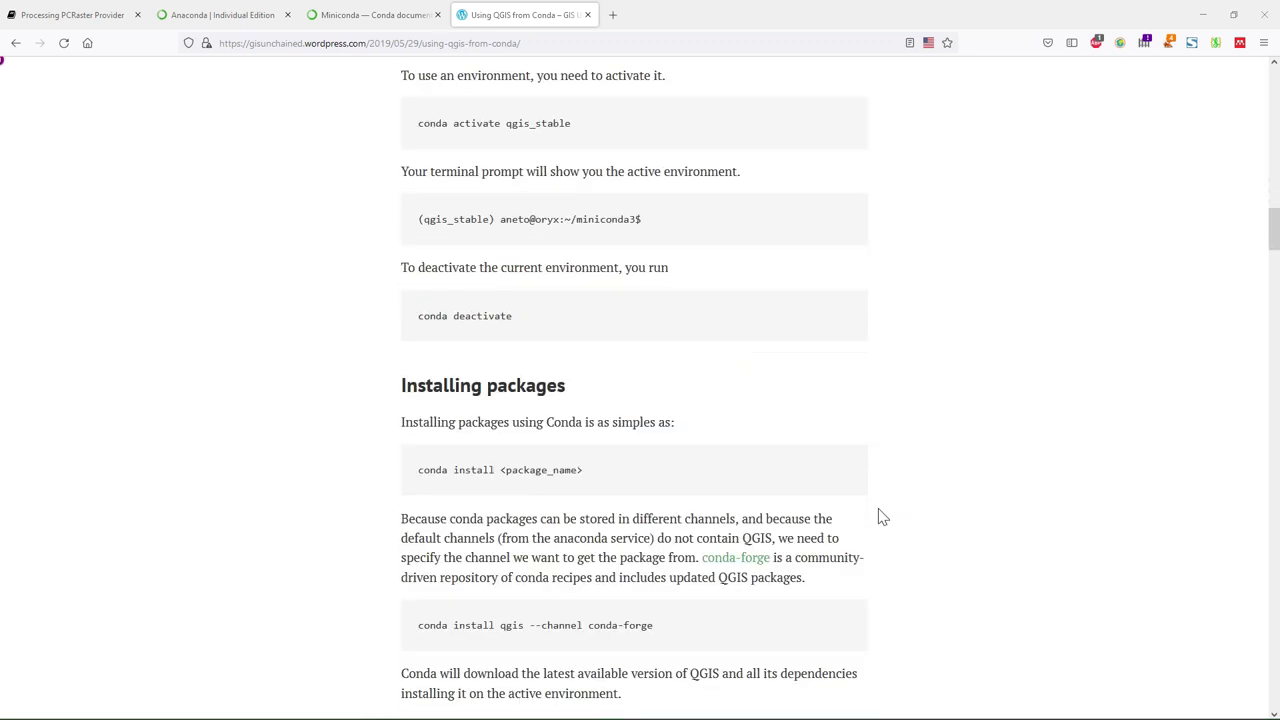
scroll(882, 516, "down", 4)
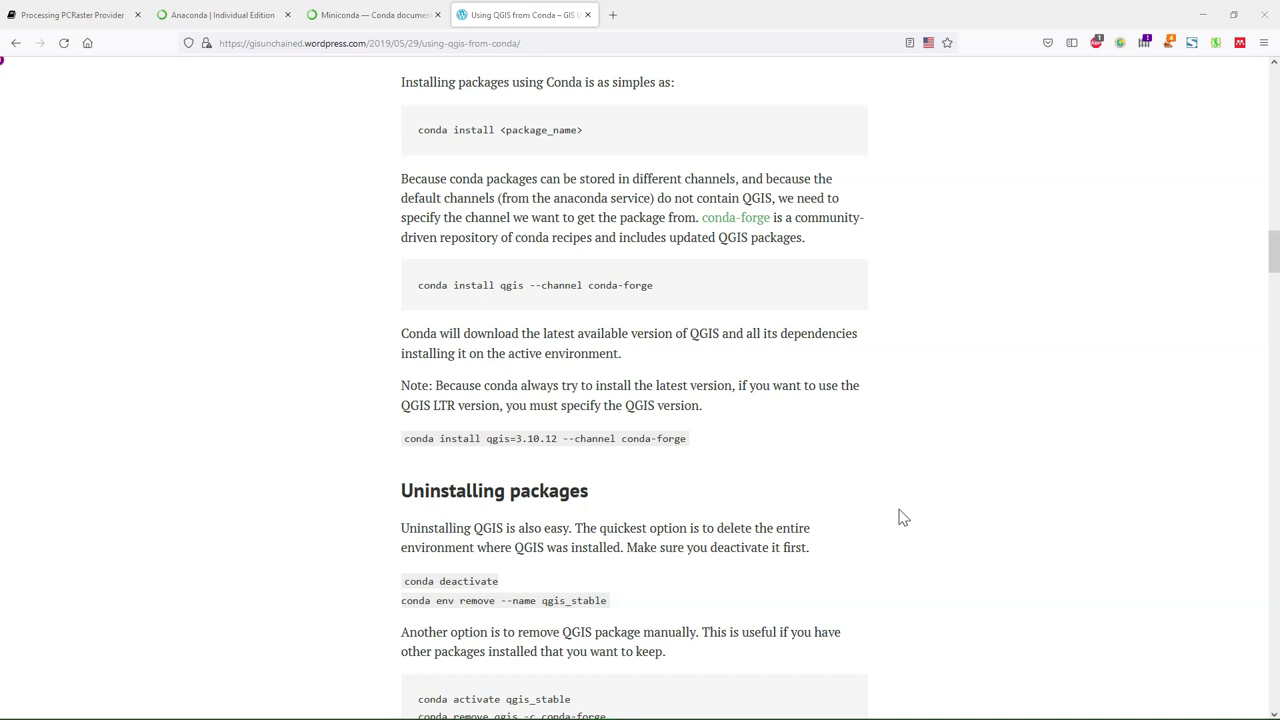
scroll(899, 512, "down", 3)
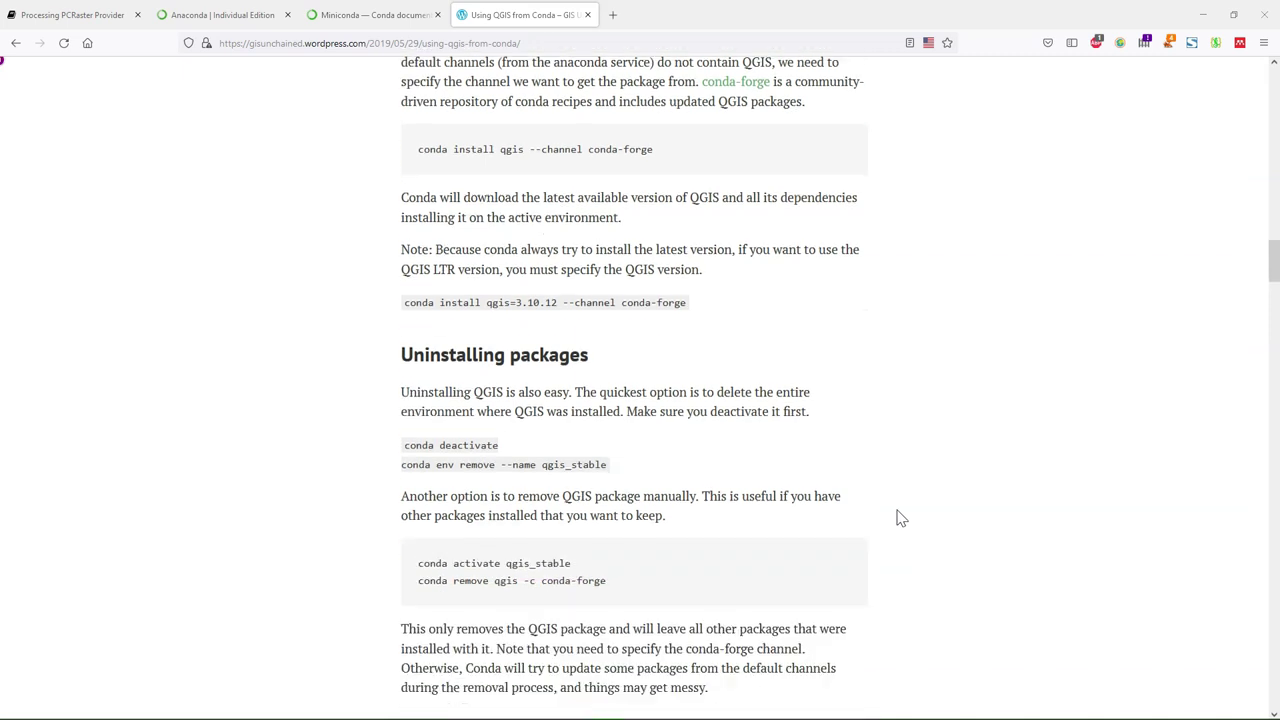
scroll(899, 517, "down", 6)
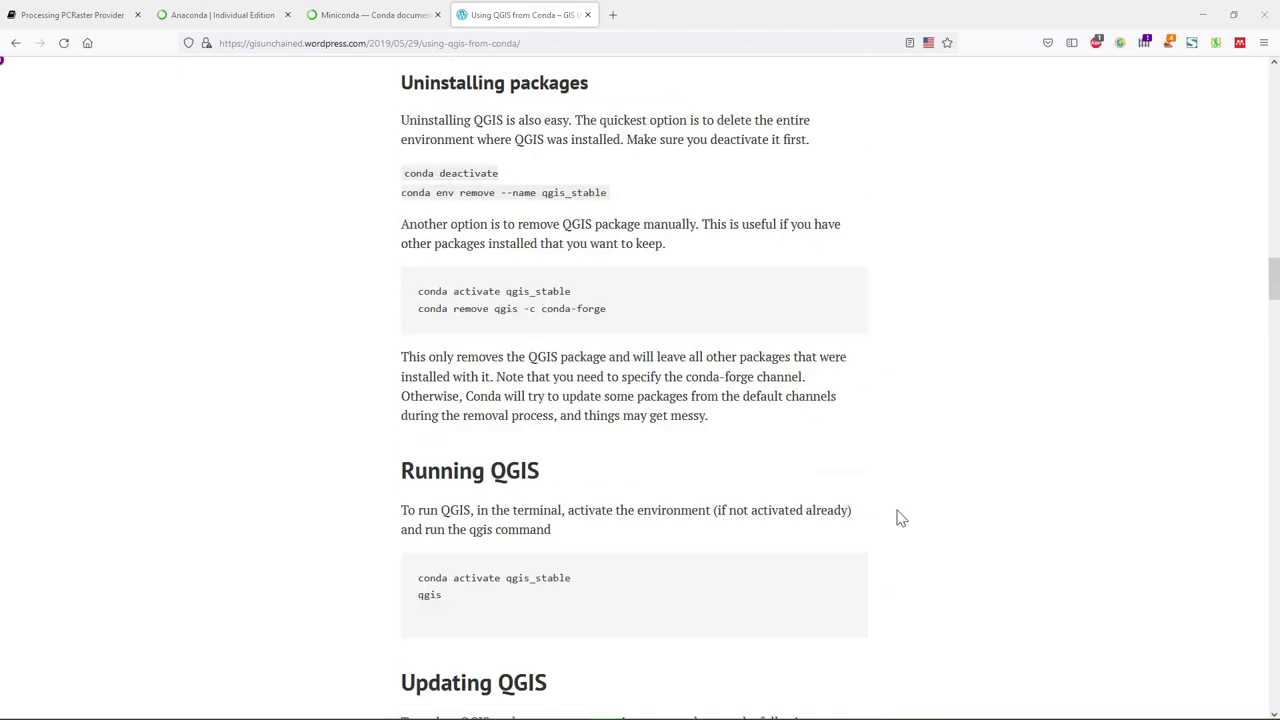
scroll(899, 517, "down", 2)
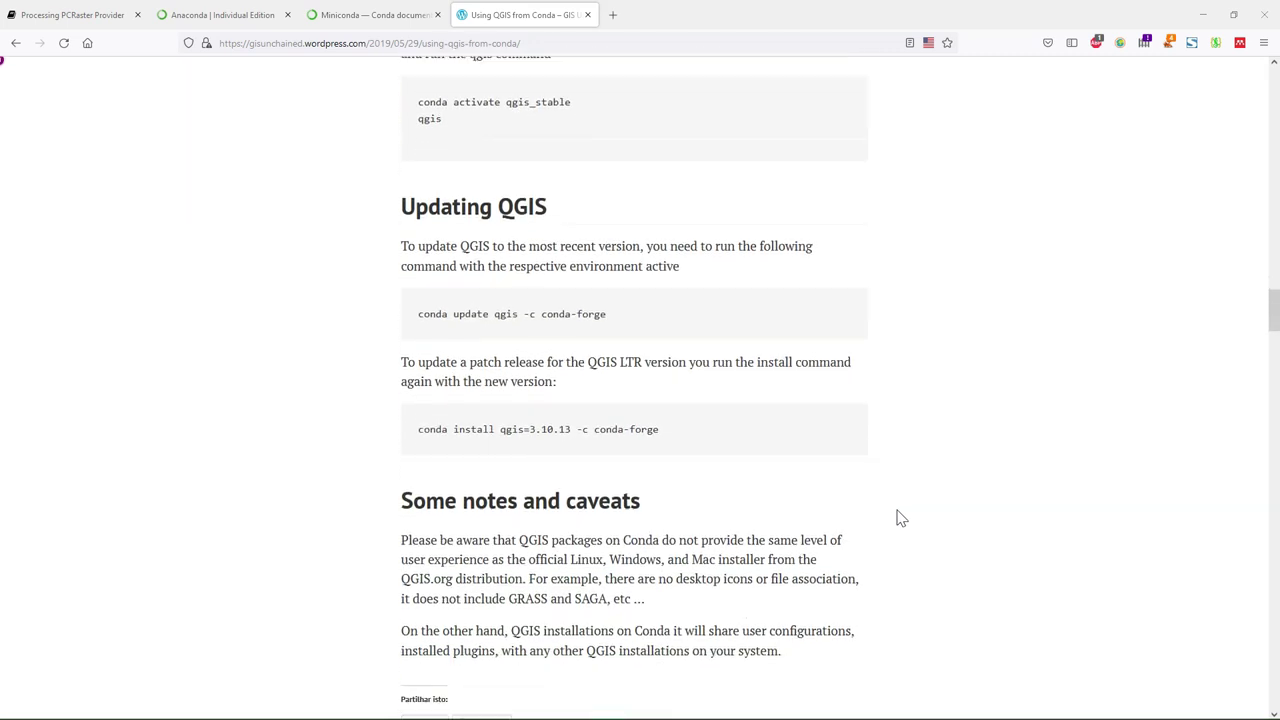
scroll(901, 517, "down", 1)
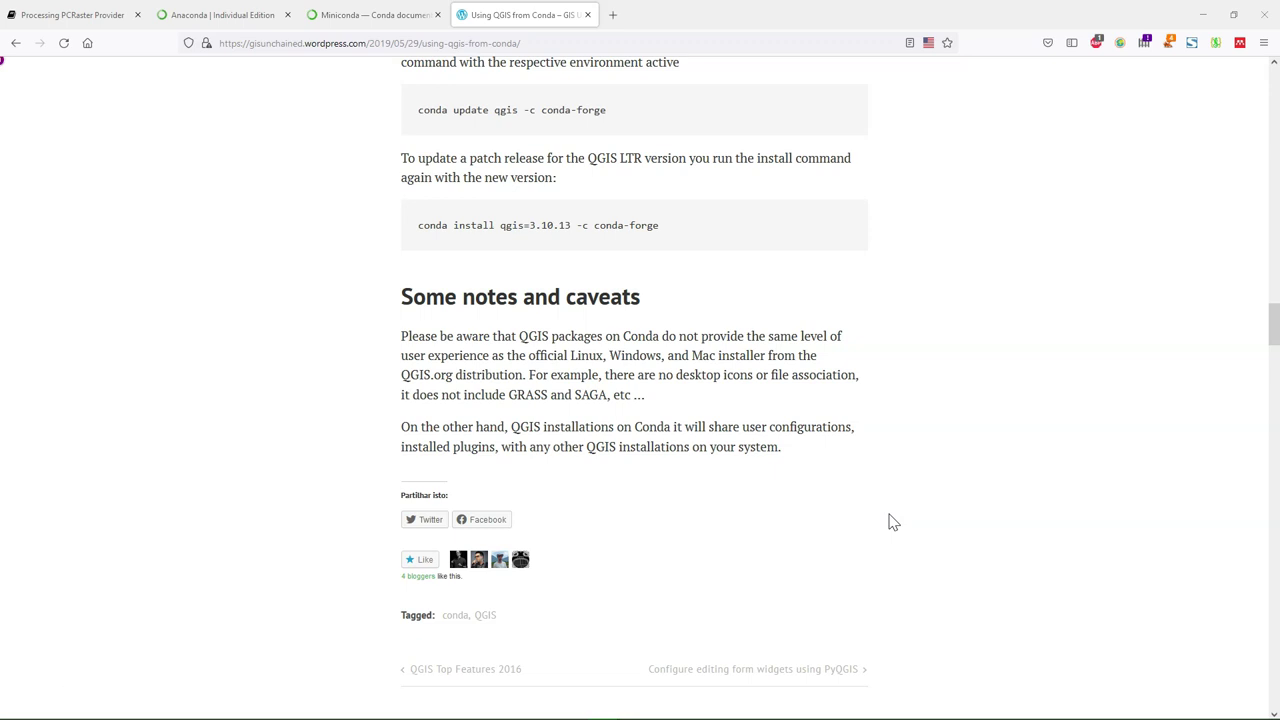
- Launch Anaconda Prompt by searching 'ana' in the Windows Start menu
left_click(878, 507)
left_click(735, 524)
key("super")
type("ana")
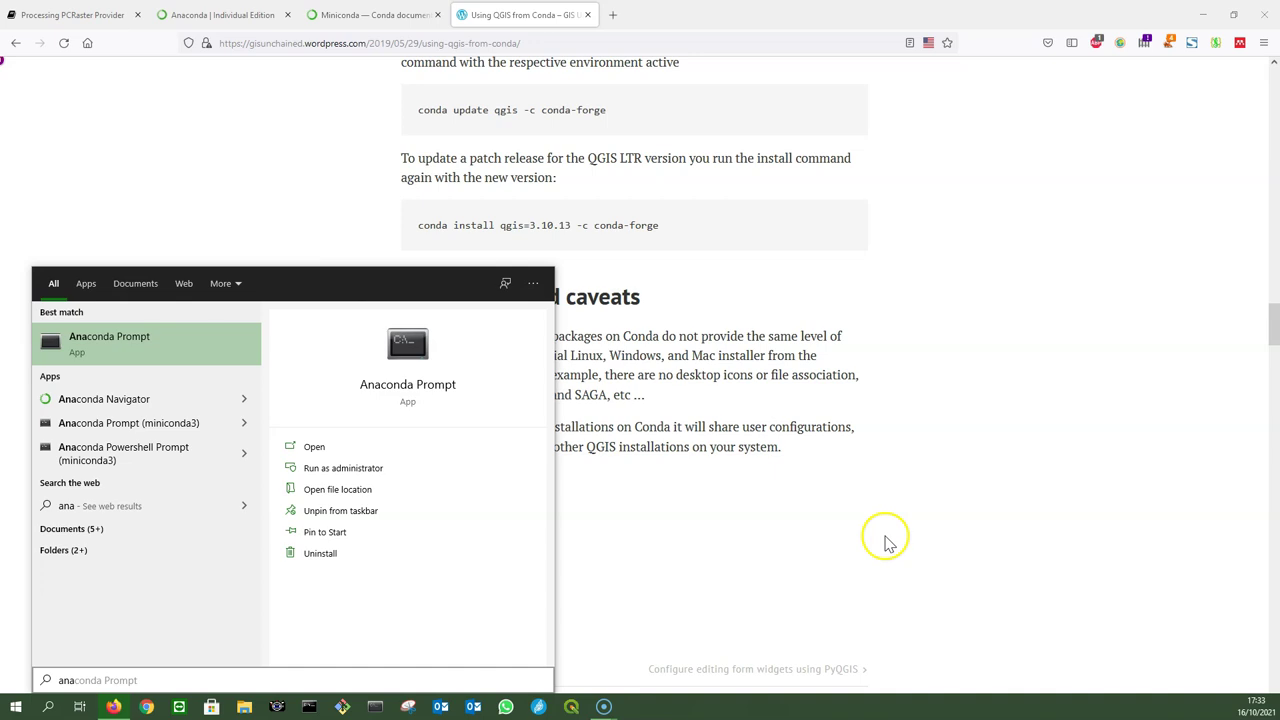
key("Return")
- Bring the Anaconda Prompt in front of the PCRaster docs and make its window shorter
left_click(62, 15)
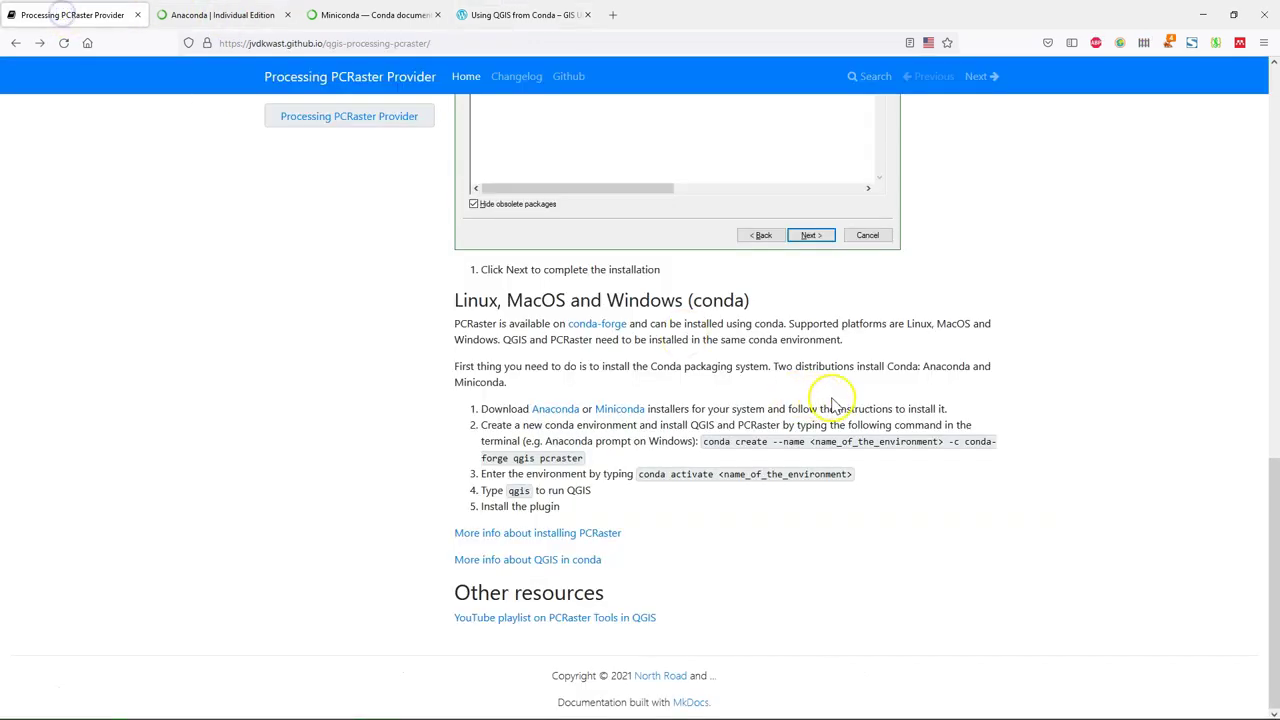
key("alt+Tab")
left_click_drag(523, 131, 647, 117)
- Enter 'conda create --name demonstration -c conda-forge qgis pcraster' at the base prompt without running it
type("c")
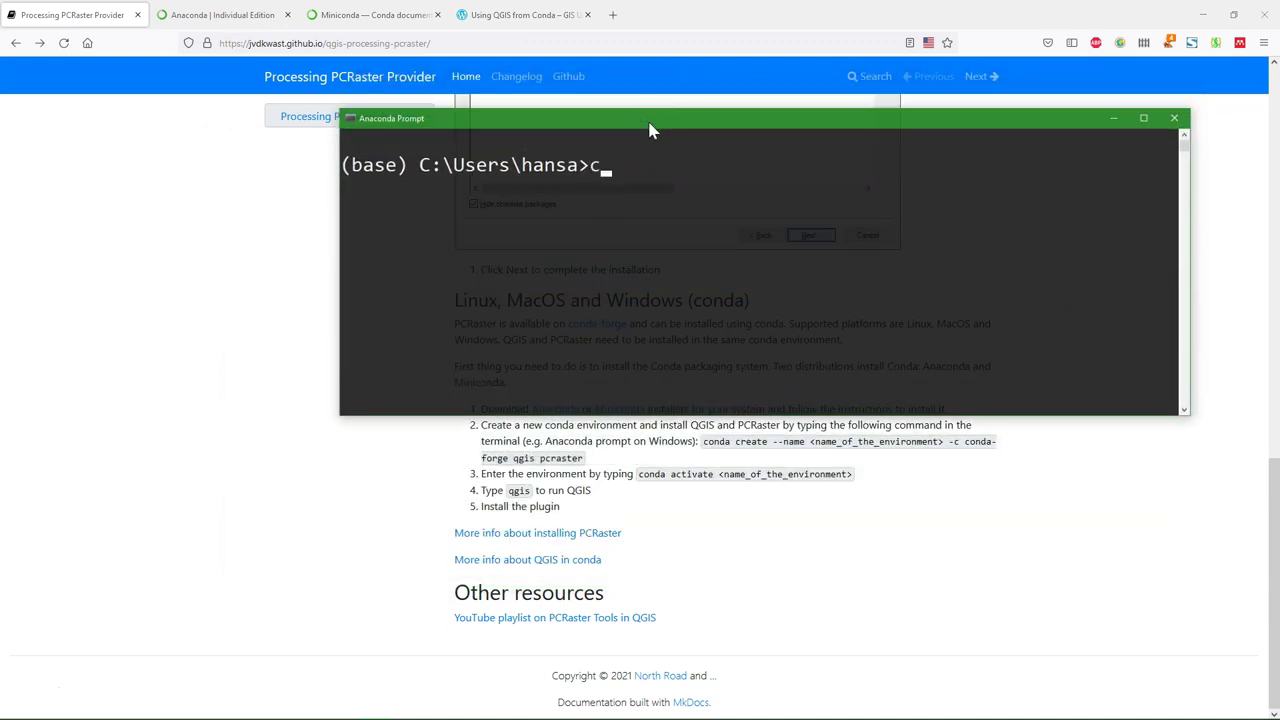
type("onda create --name")
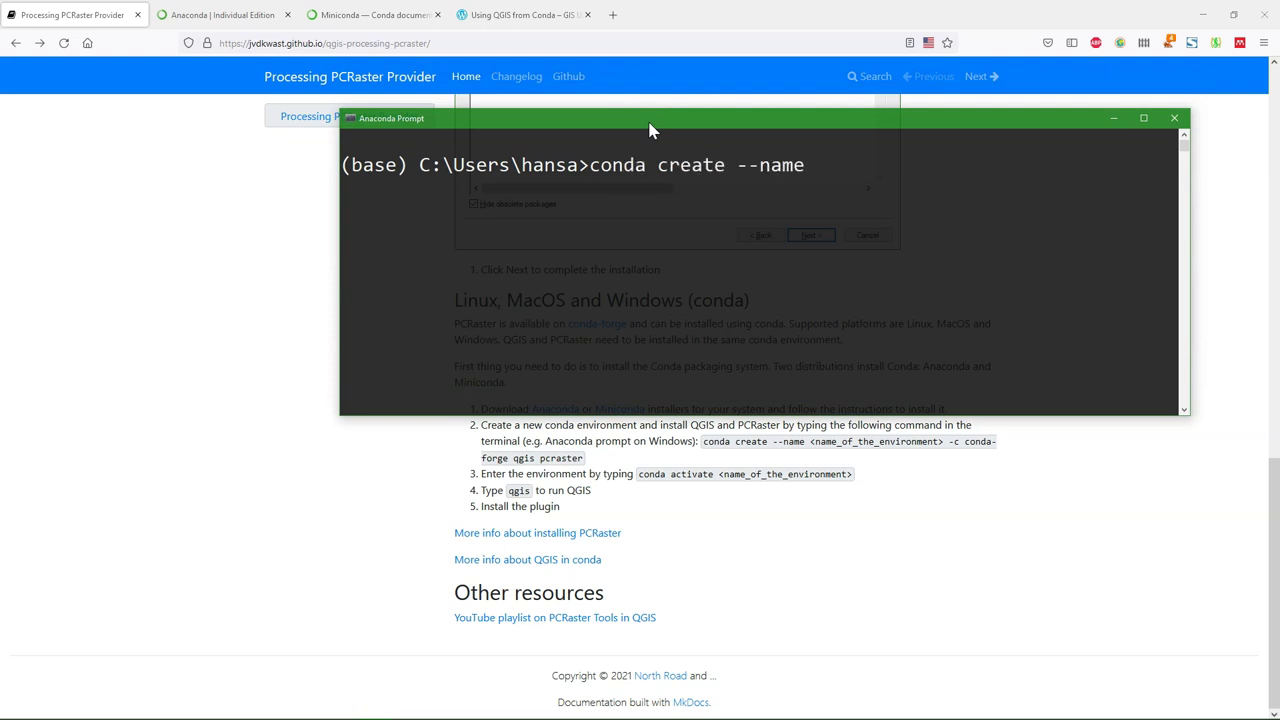
type(" demonstration ")
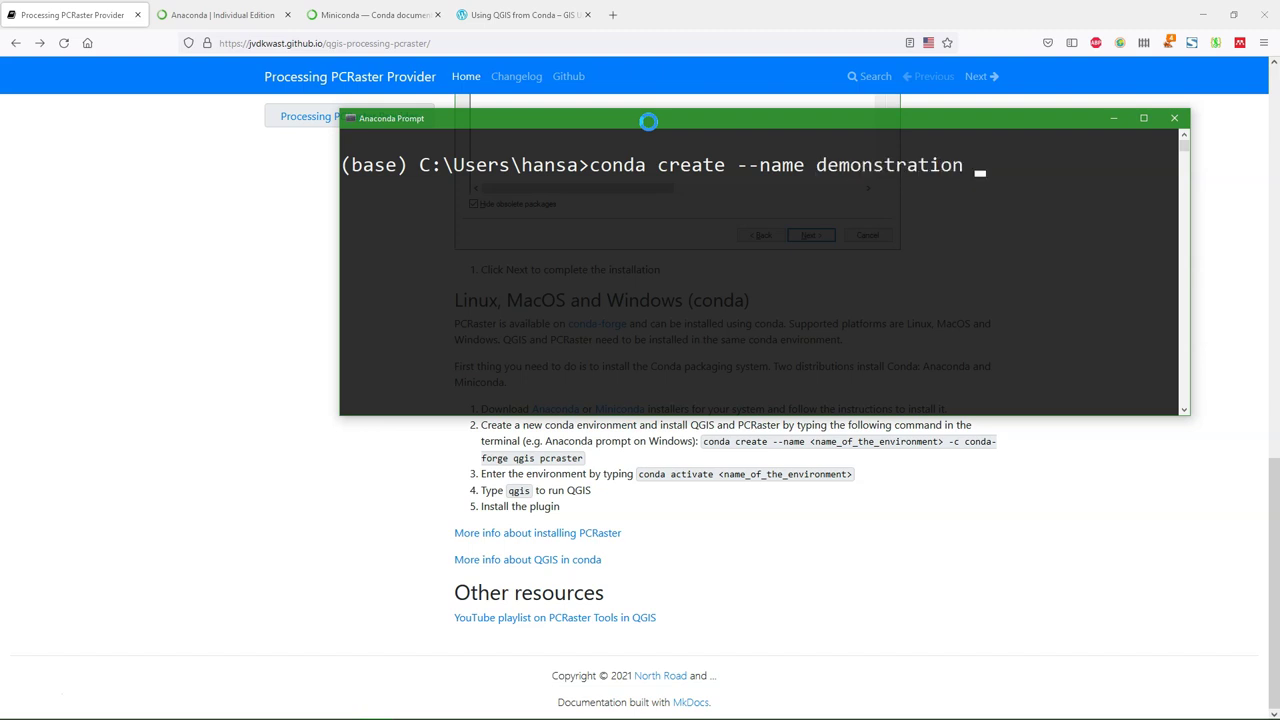
type("-c conda-fo")
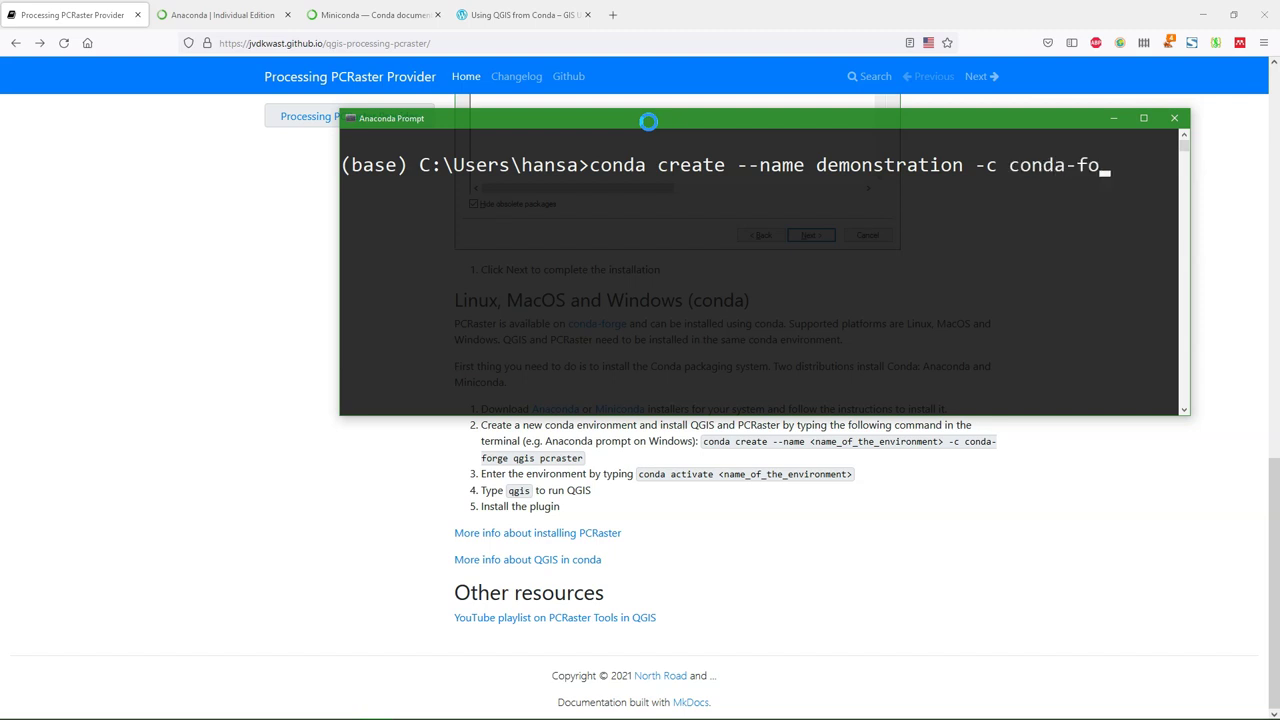
type("rge")
type("qgis pcraster")
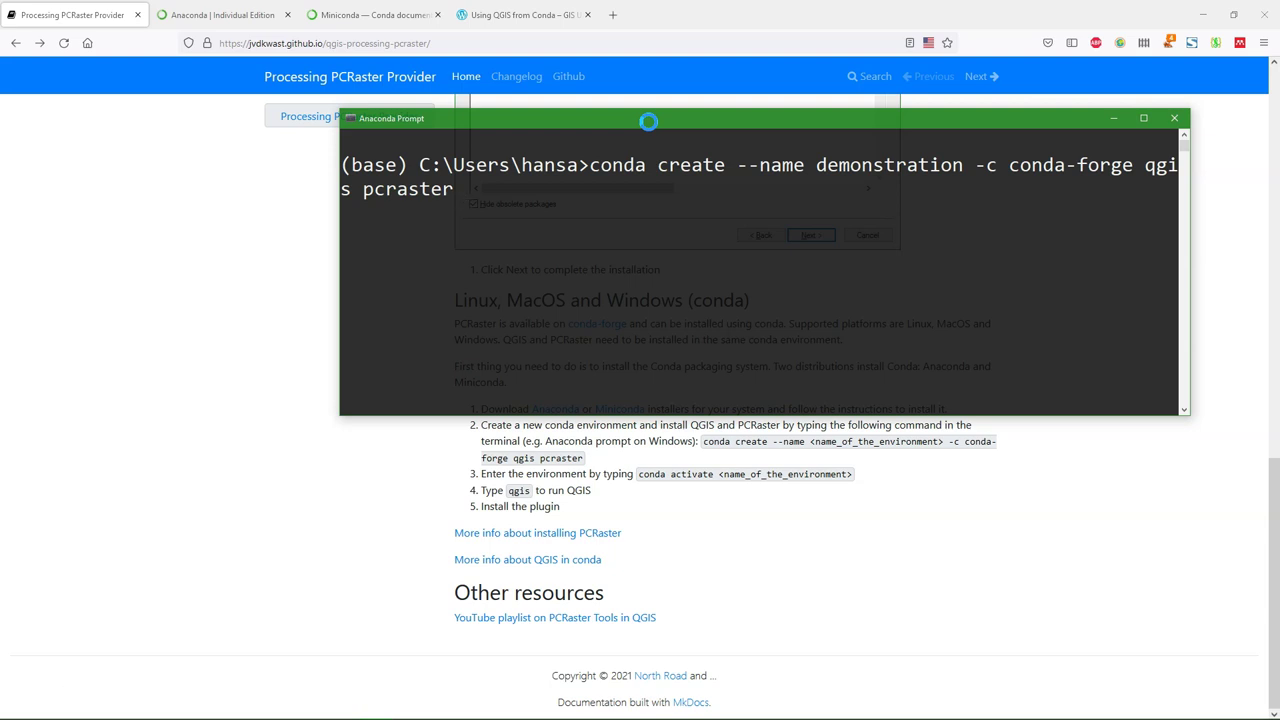
- Run the conda create command and answer y to install qgis and pcraster into 'demonstration'
key("Return")
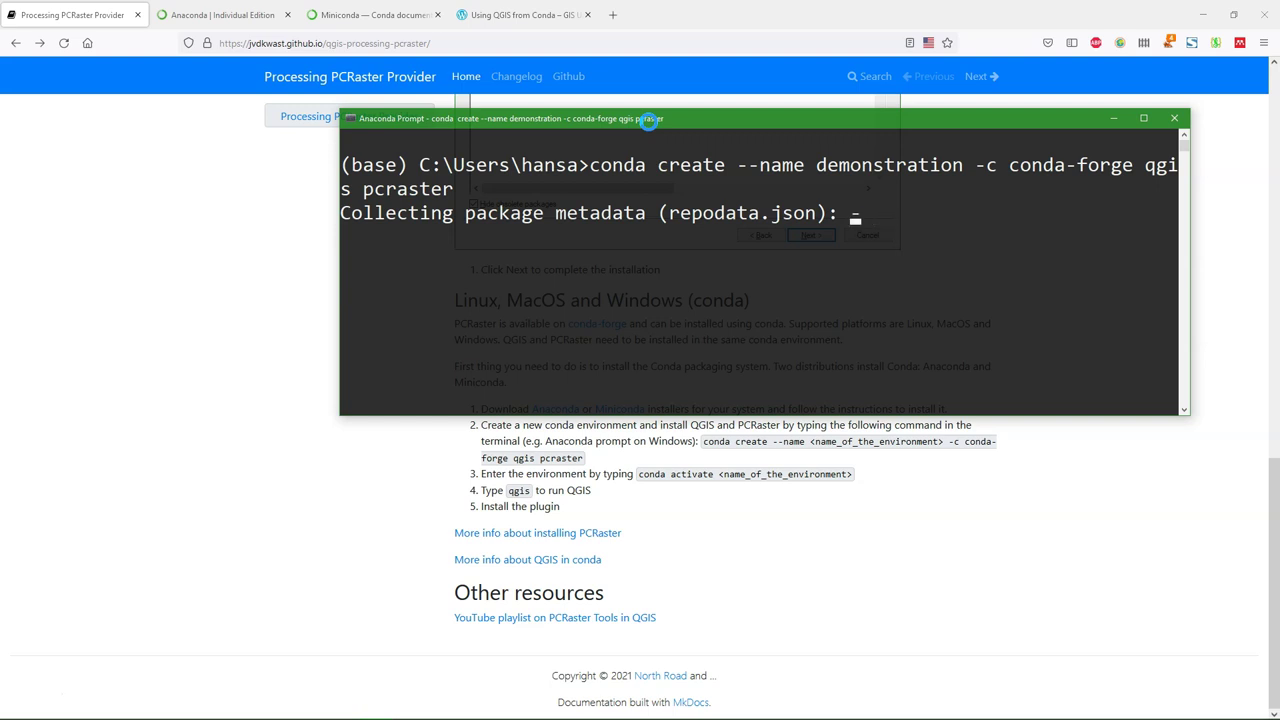
type("y")
key("Return")
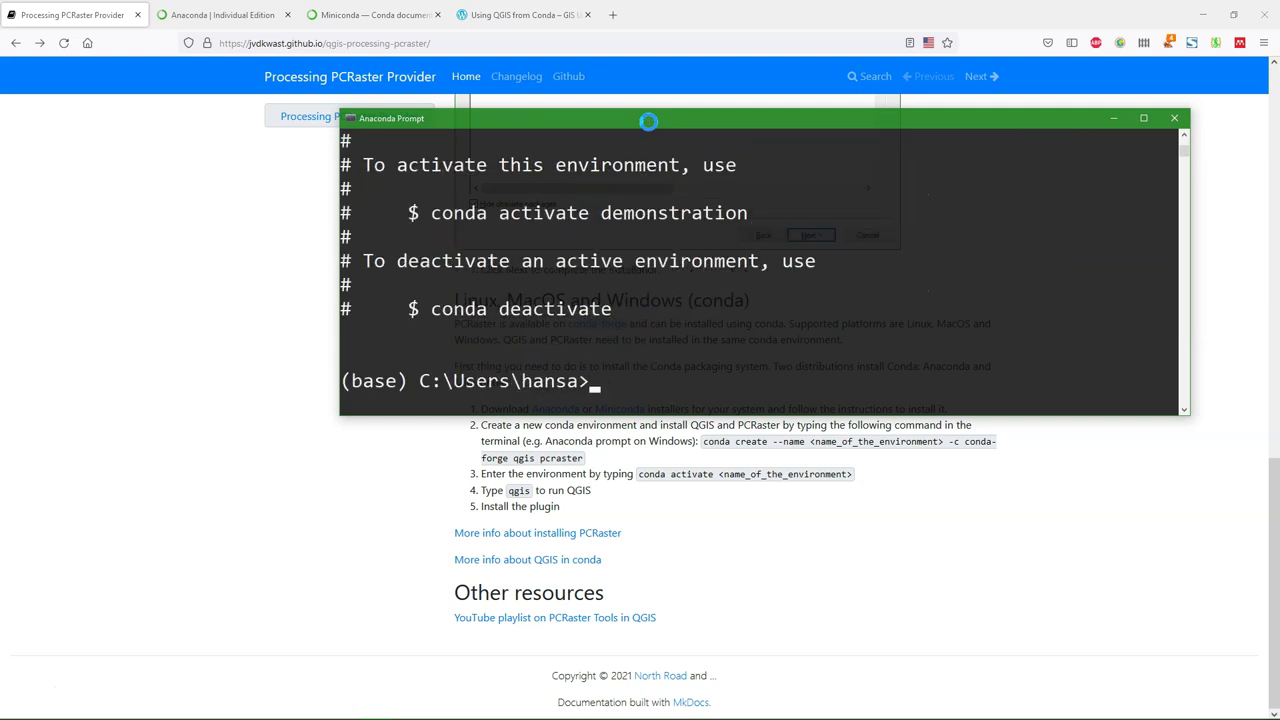
- Activate the 'demonstration' environment with conda activate and start QGIS 3.18 with qgis
type("conda activate demo")
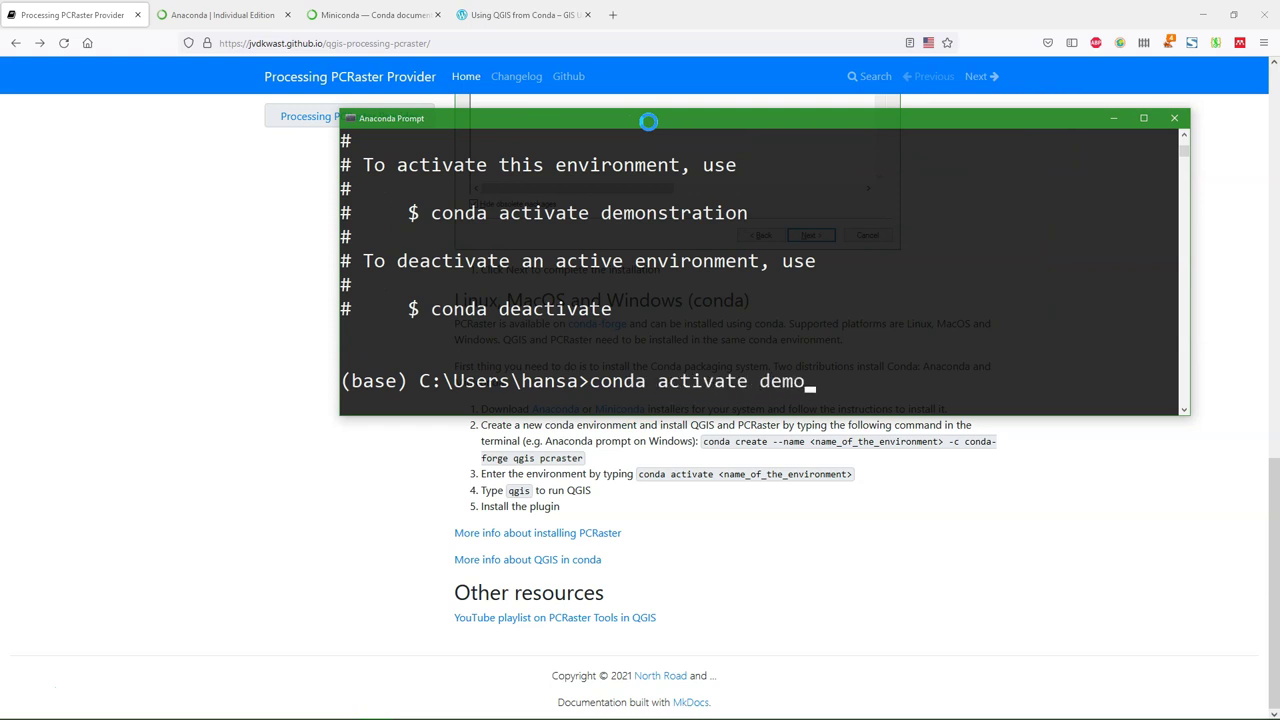
type("nstration")
key("Return")
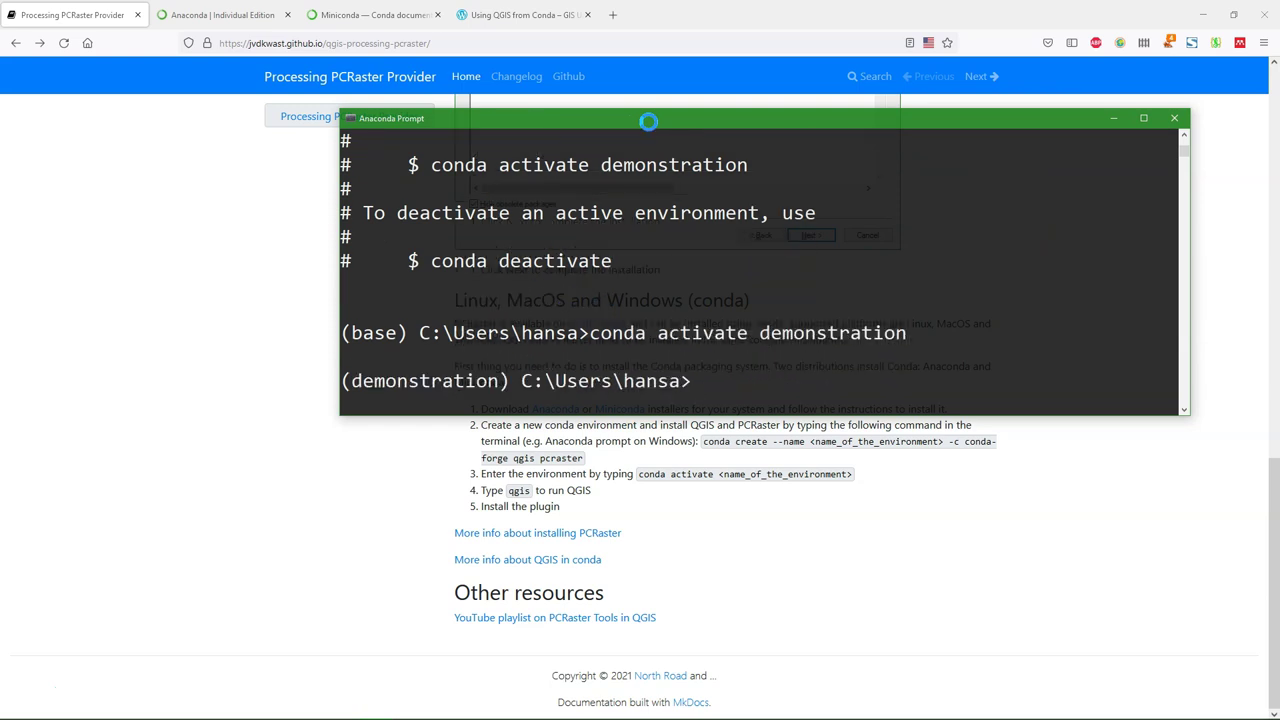
type("qgis")
key("Return")
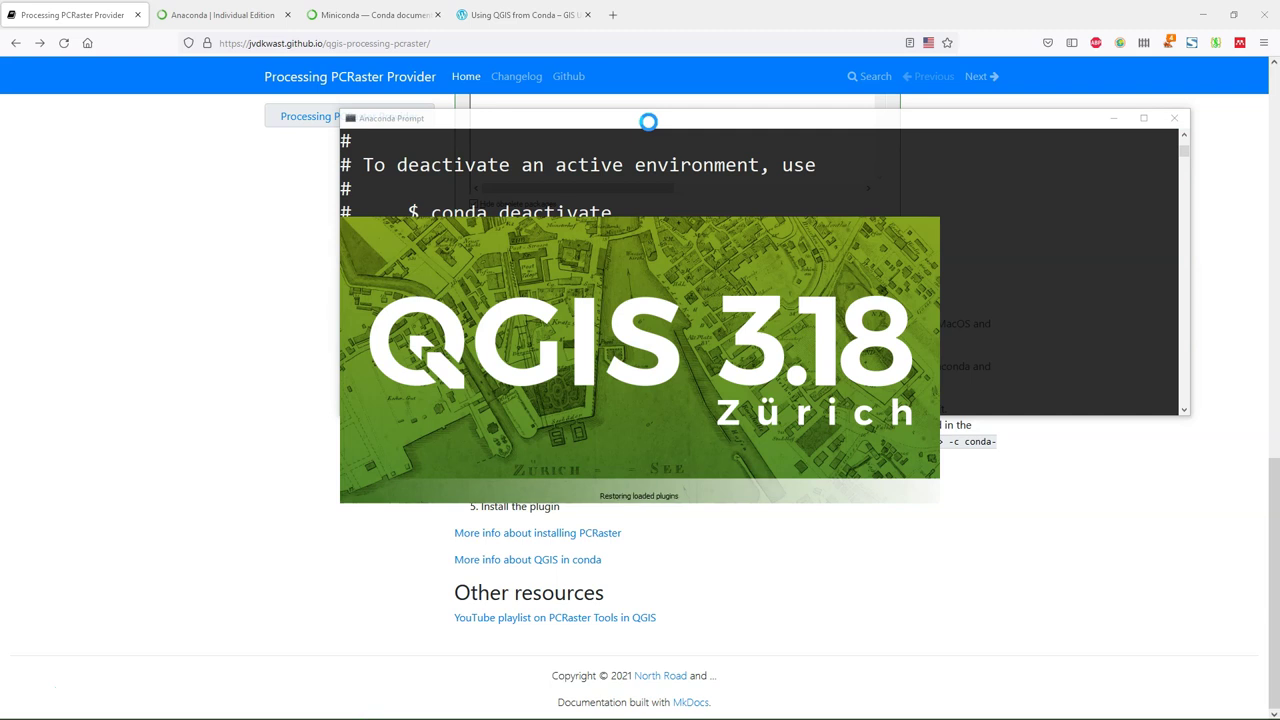
- Search 'pcraster' in the plugin manager, install PCRaster Tools, then expand PCRaster in the Processing Toolbox
left_click(179, 21)
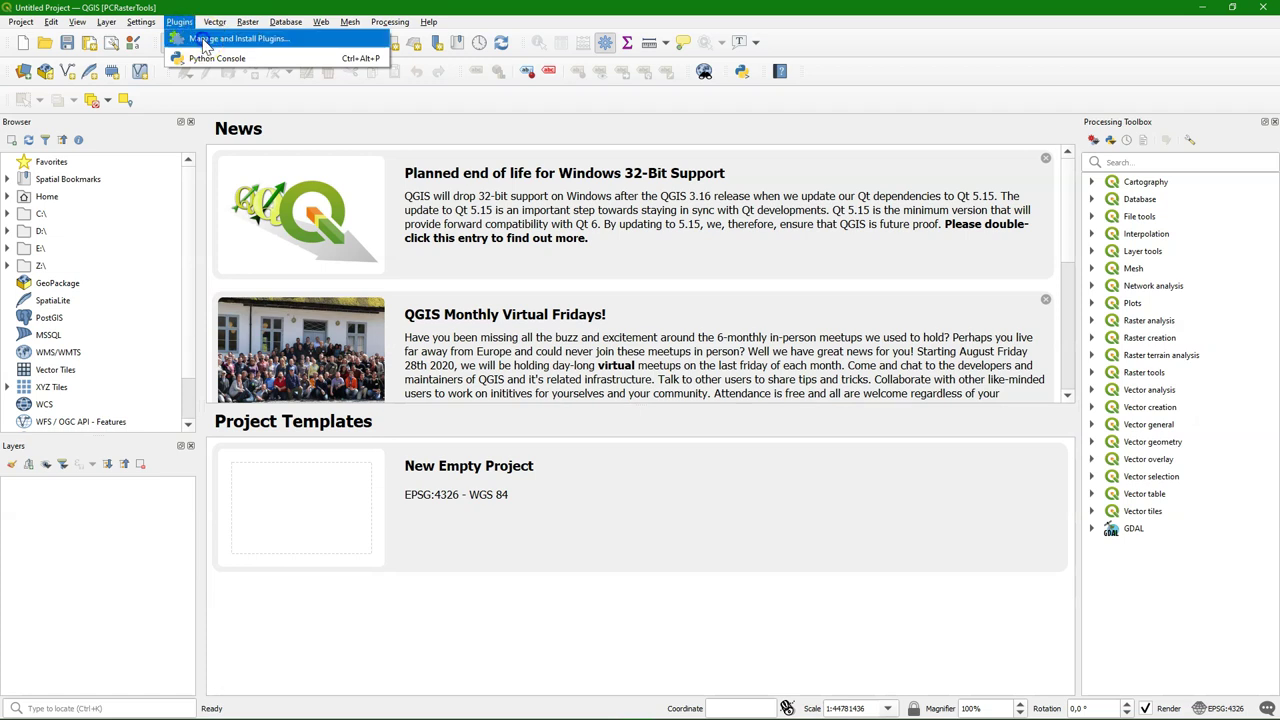
left_click(205, 40)
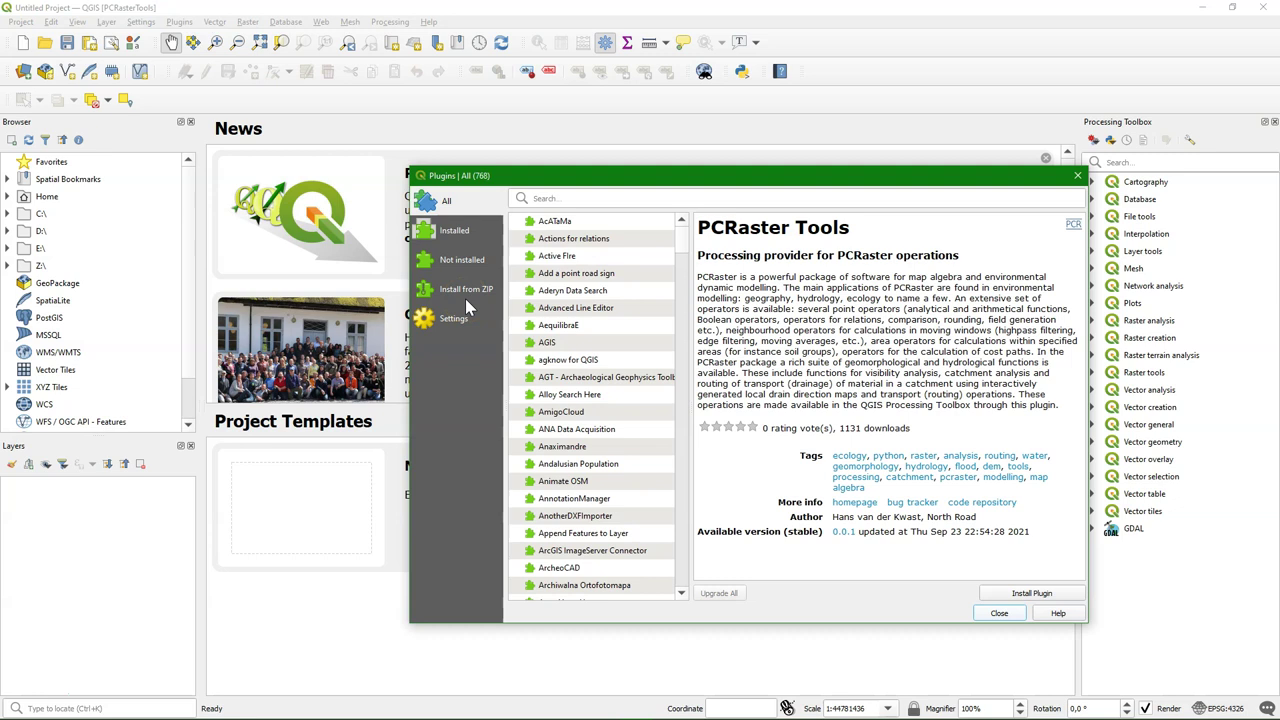
left_click(544, 199)
type("pc")
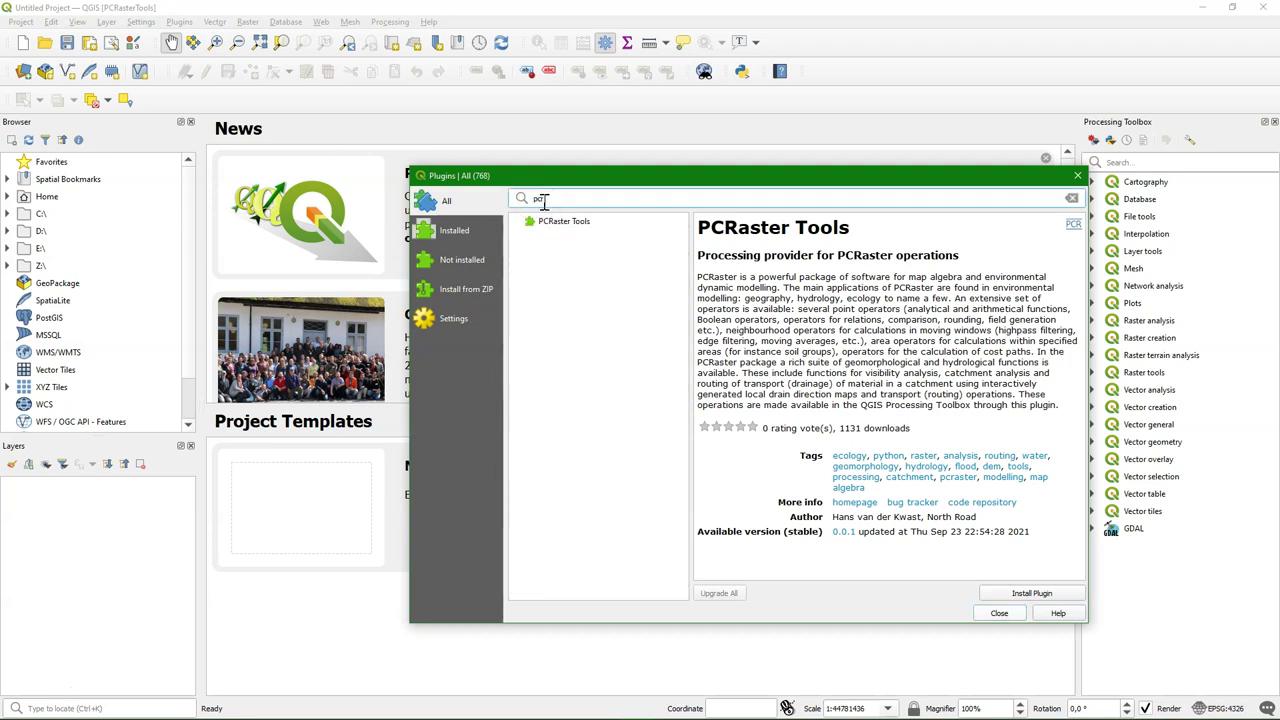
type("raster")
left_click(562, 221)
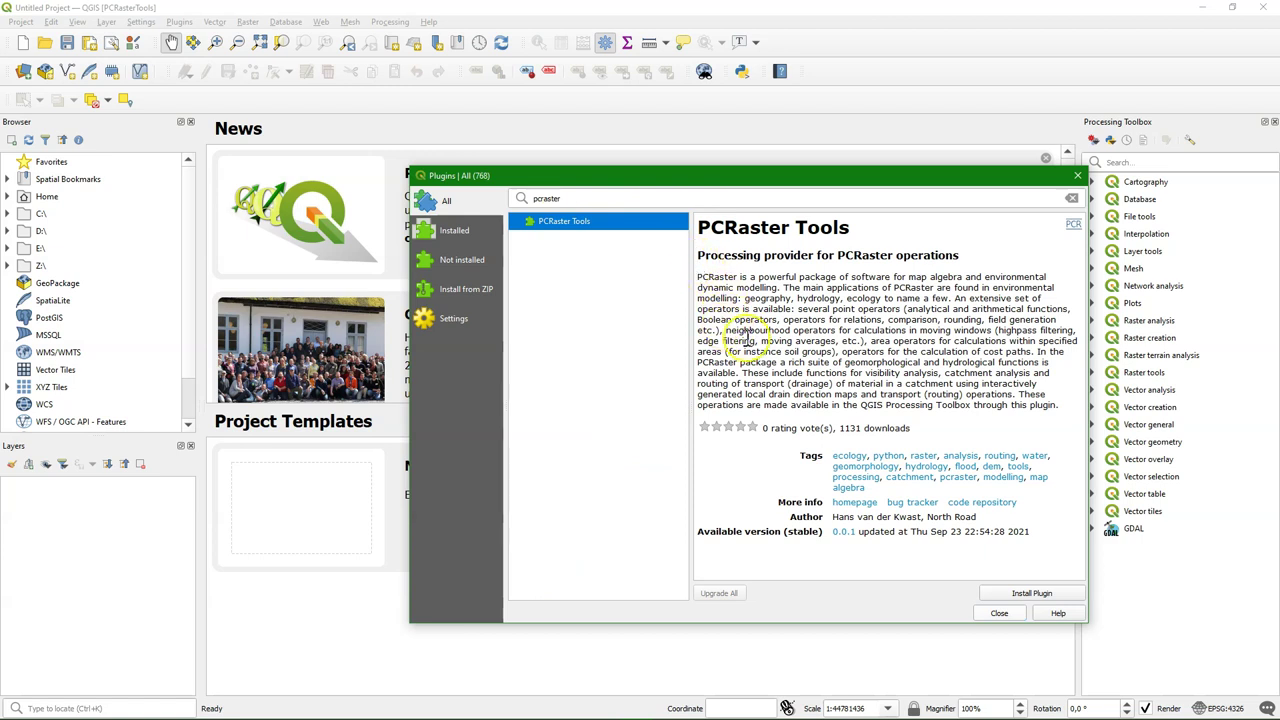
left_click(1022, 597)
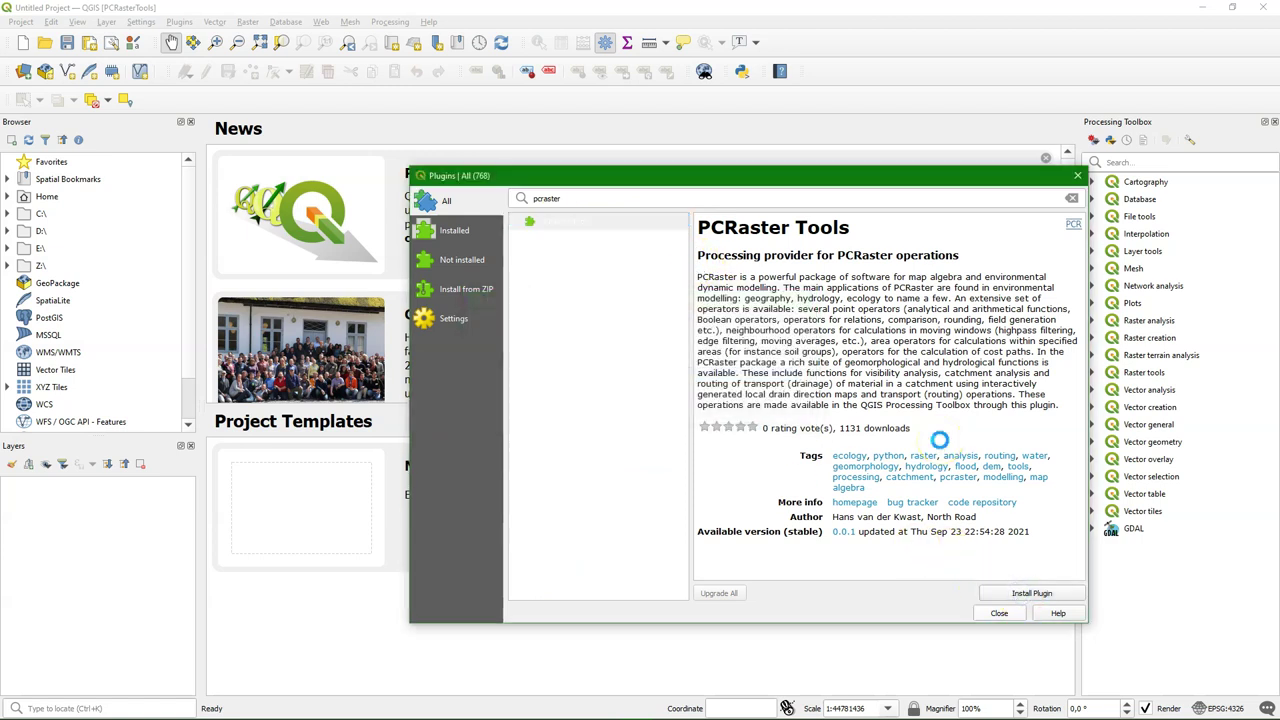
left_click(1003, 612)
left_click(1091, 546)
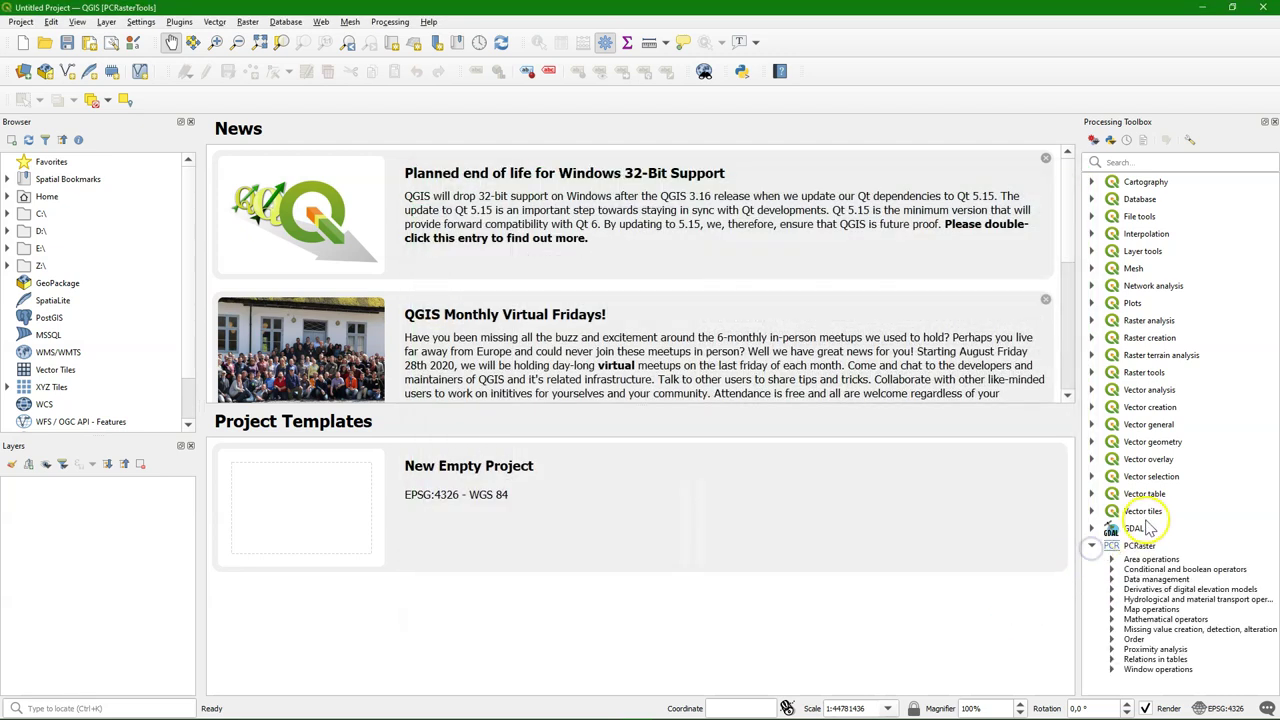
- Expand PCRaster Data management, look at Convert to PCRaster Format's output data types, then close it unrun
left_click(1111, 580)
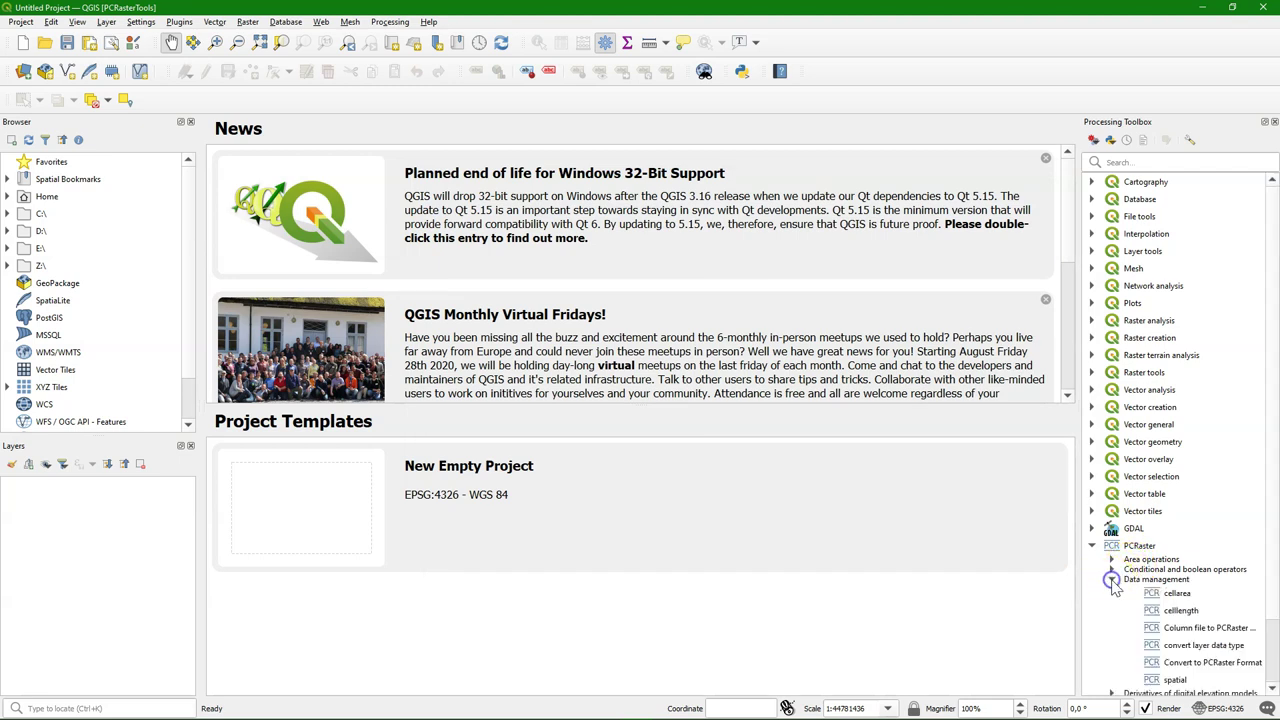
scroll(1114, 575, "down", 1)
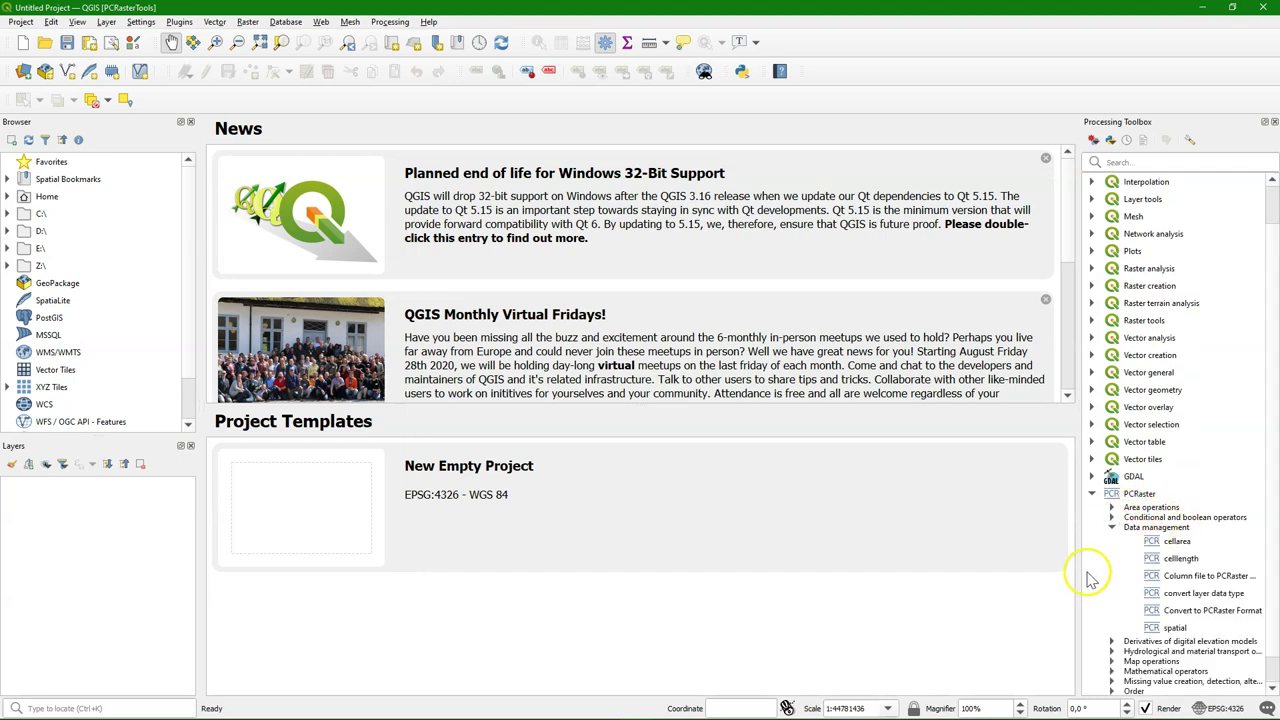
left_click(1182, 612)
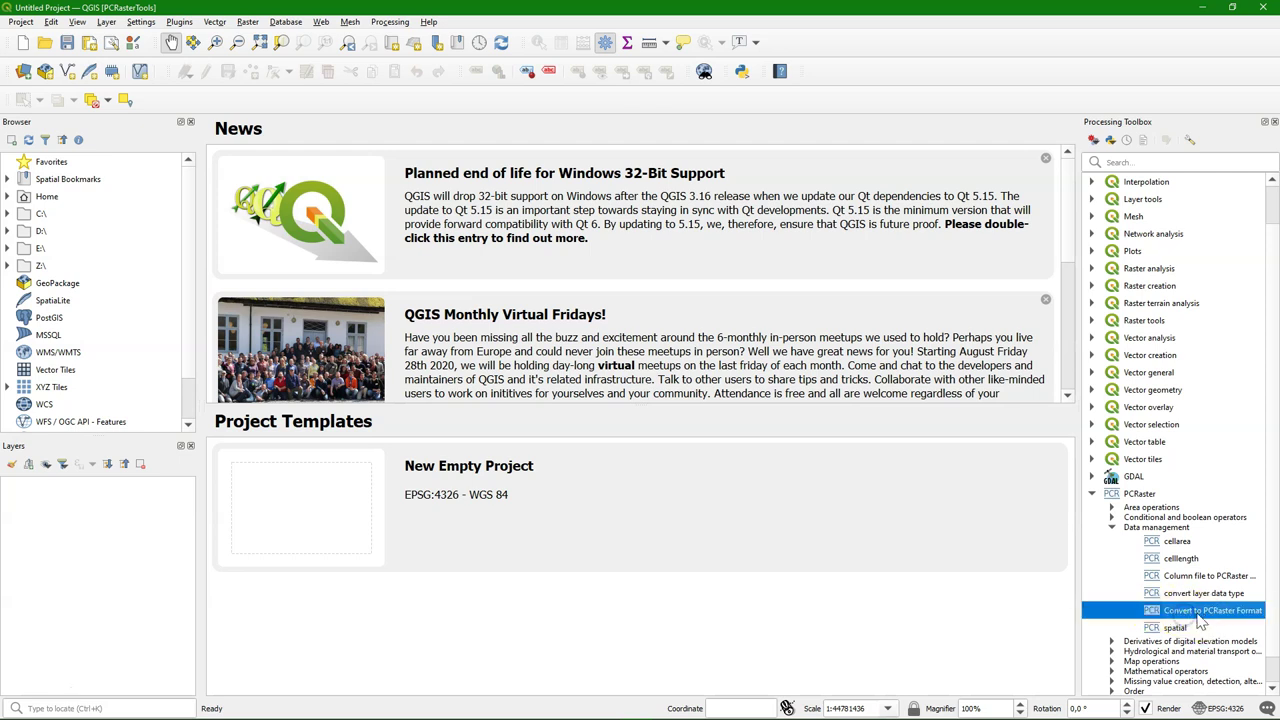
double_click(1208, 612)
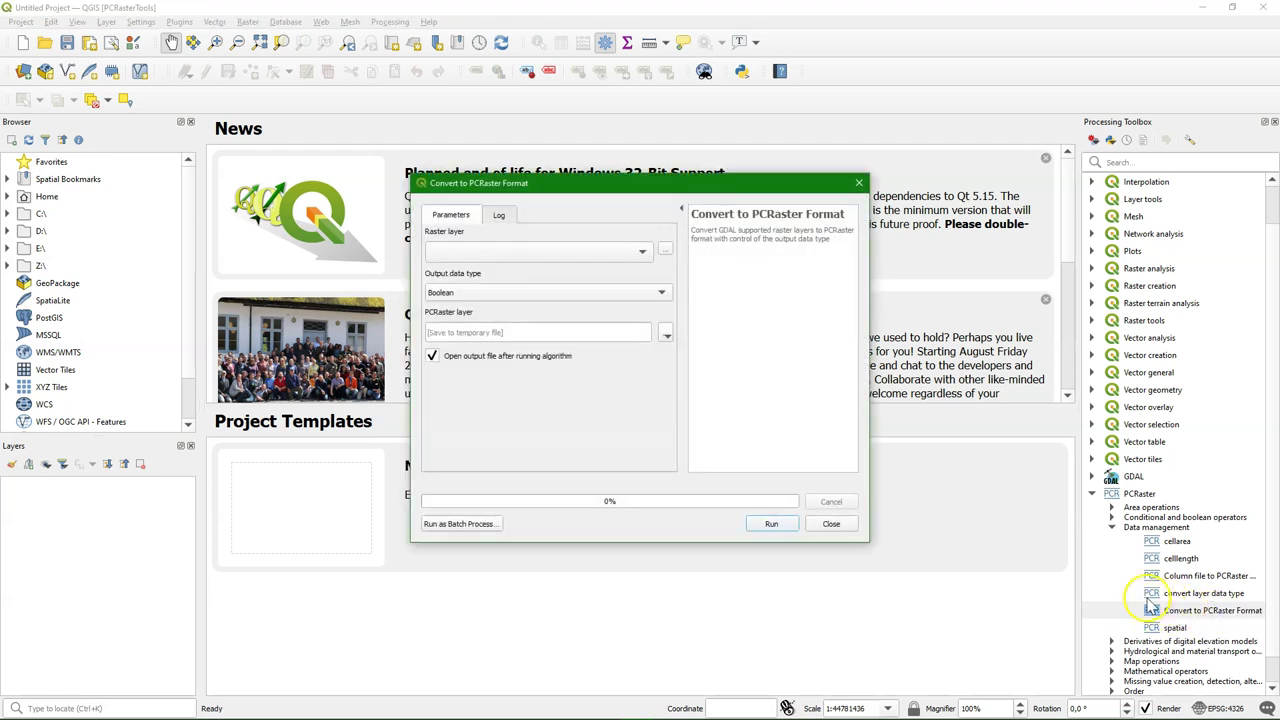
left_click(515, 290)
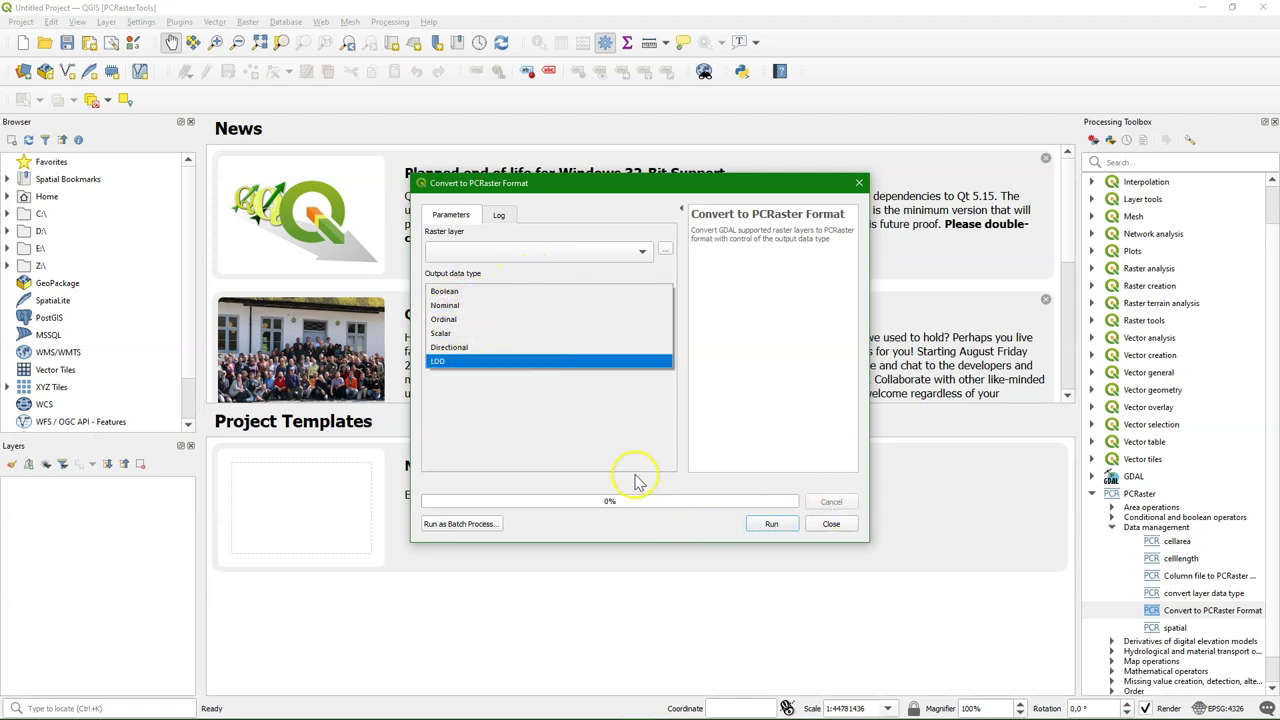
left_click(834, 524)
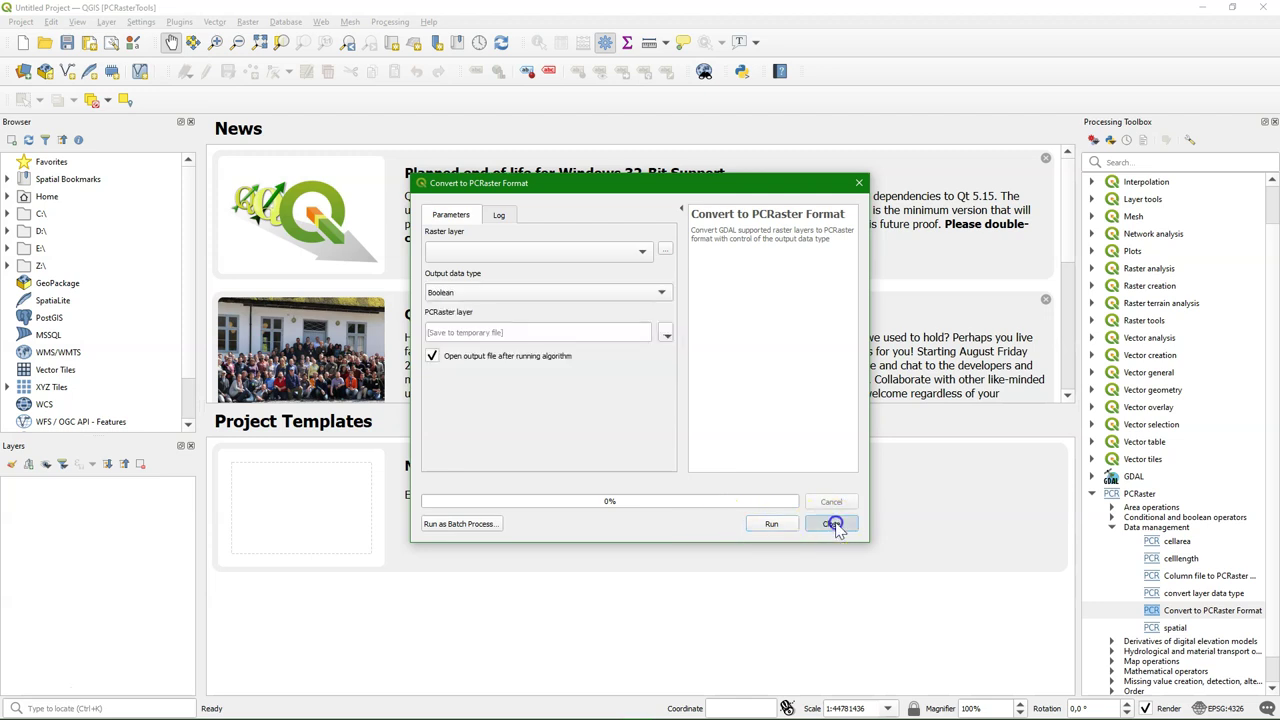
left_click(834, 524)
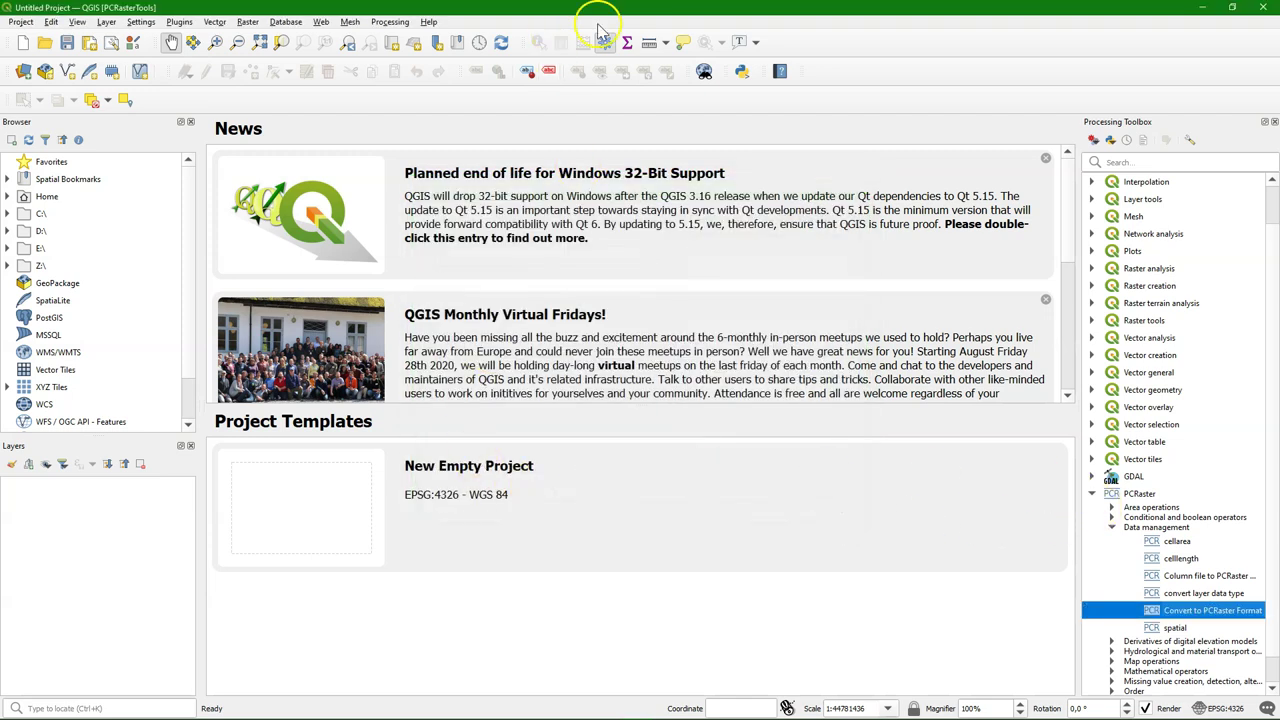
- In the QGIS Python Console, run 'from pcraster import *' to confirm PCRaster imports
left_click(742, 72)
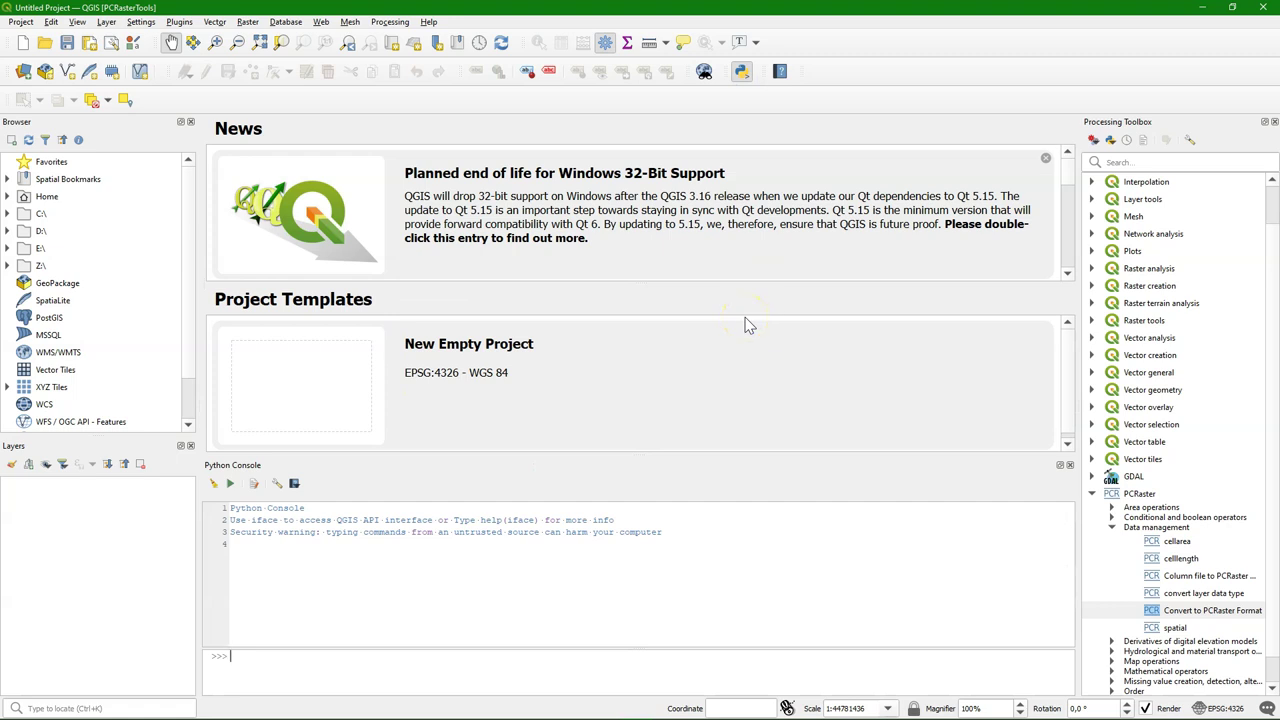
type("fro")
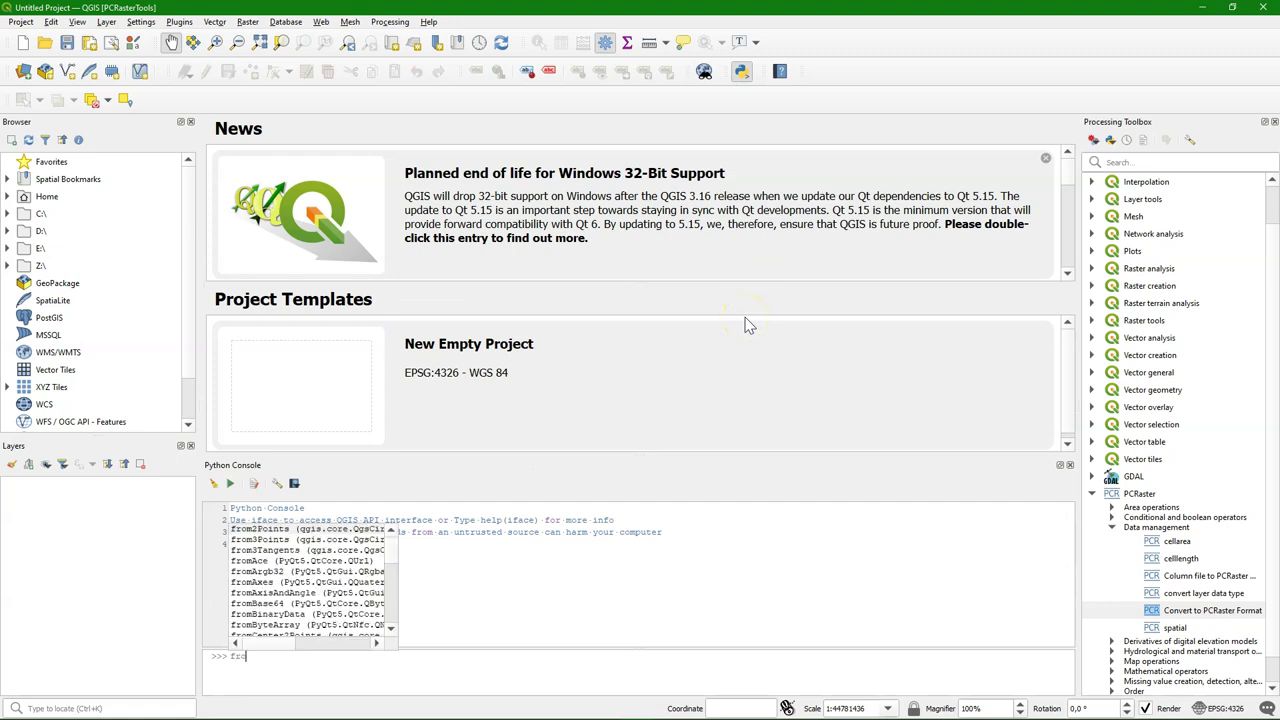
type("m pcraste")
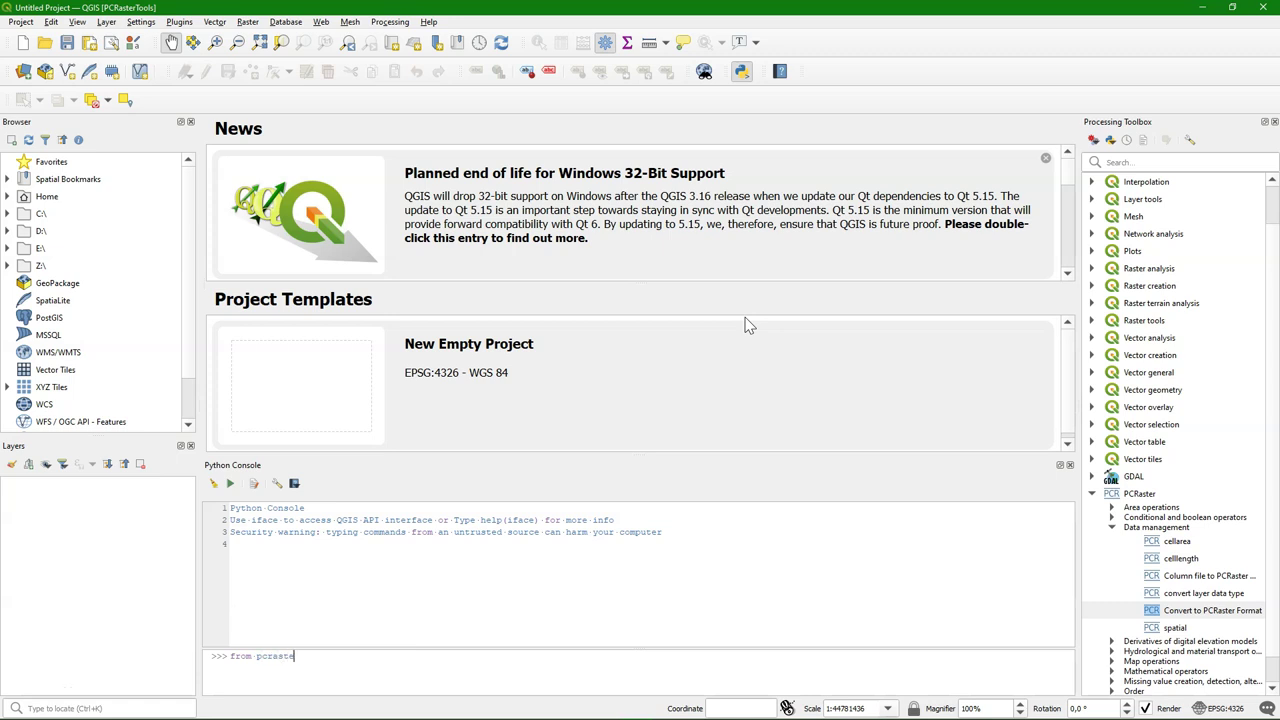
type("r import *")
key("Return")
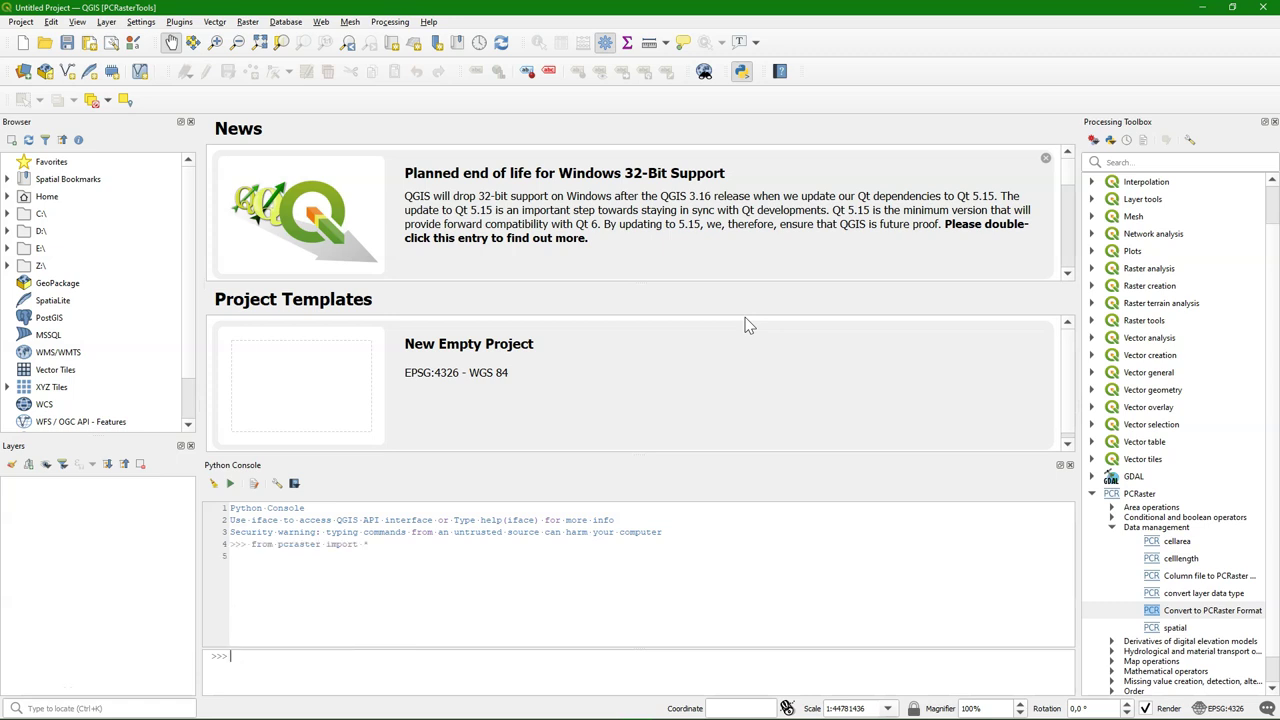